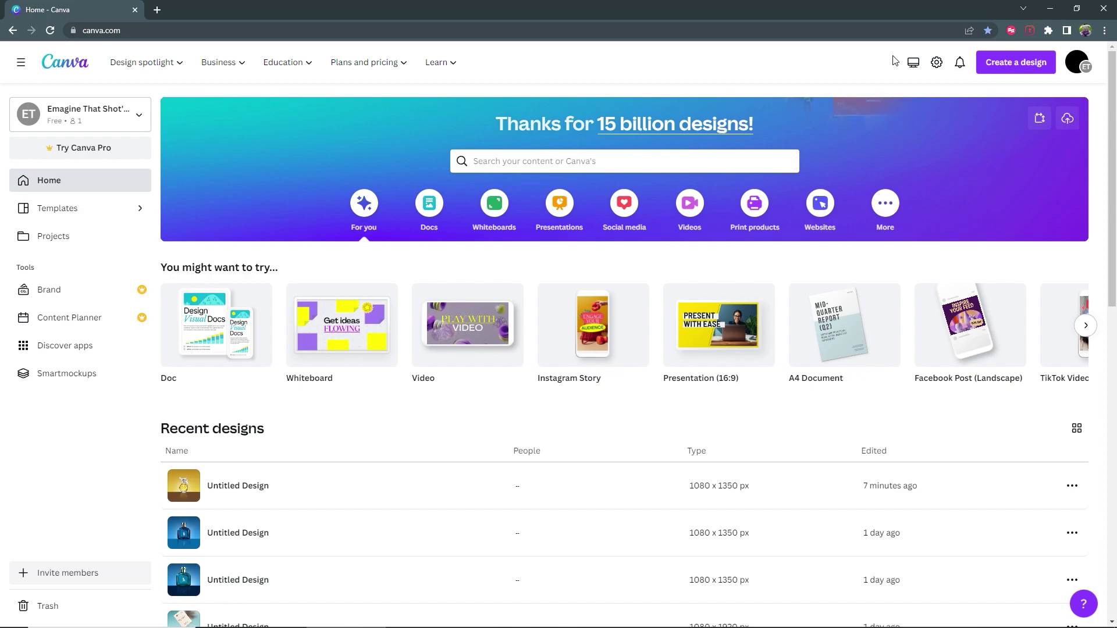
Step: Create a blank 1080 × 1350 px design from the recent custom size
left_click(1031, 68)
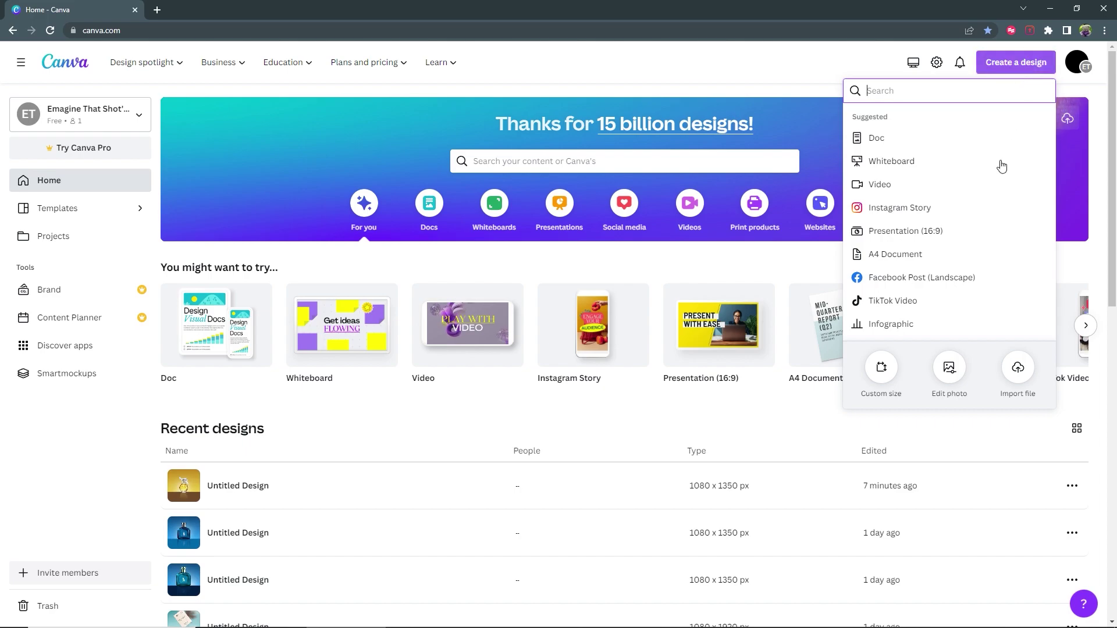
left_click(883, 370)
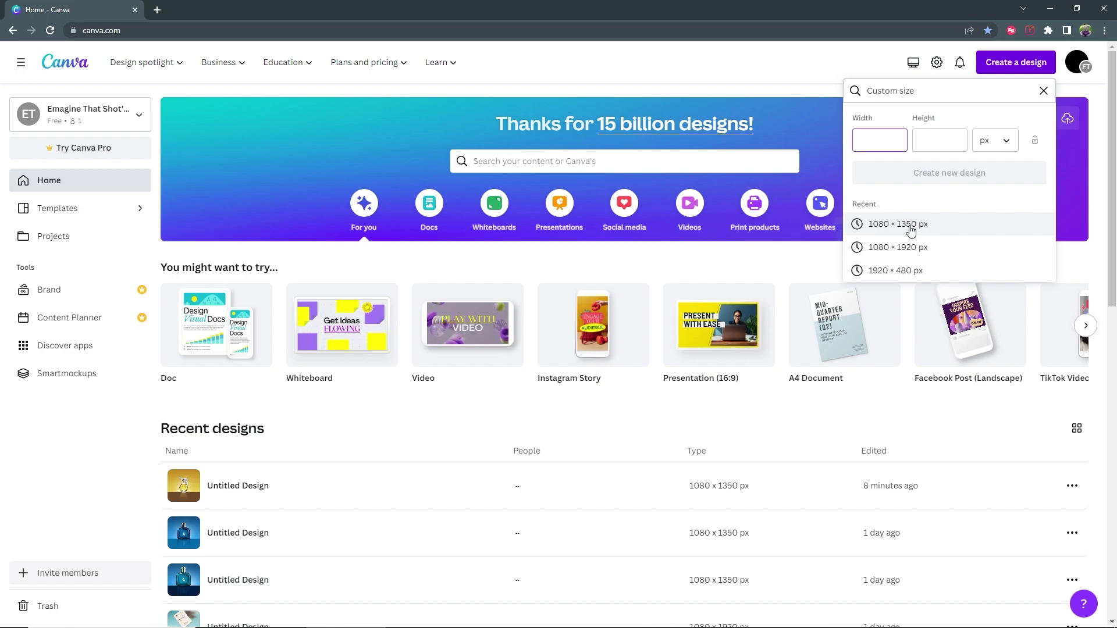
left_click(910, 231)
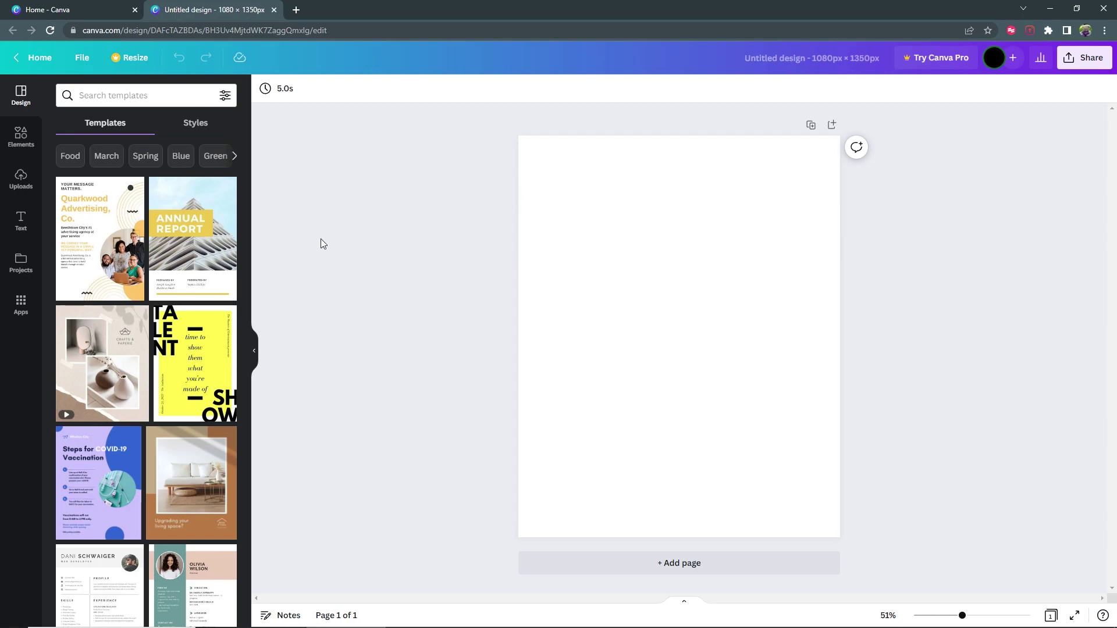
left_click(13, 180)
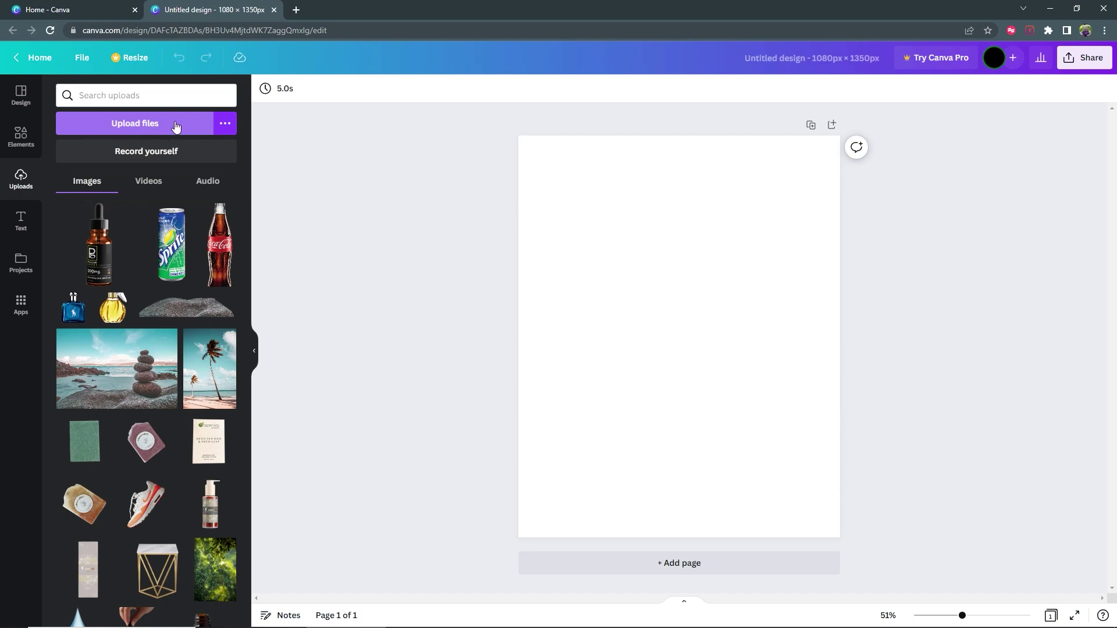
Step: Add the blue cologne bottle image from Uploads, shrink it and centre it on the page
left_click(73, 311)
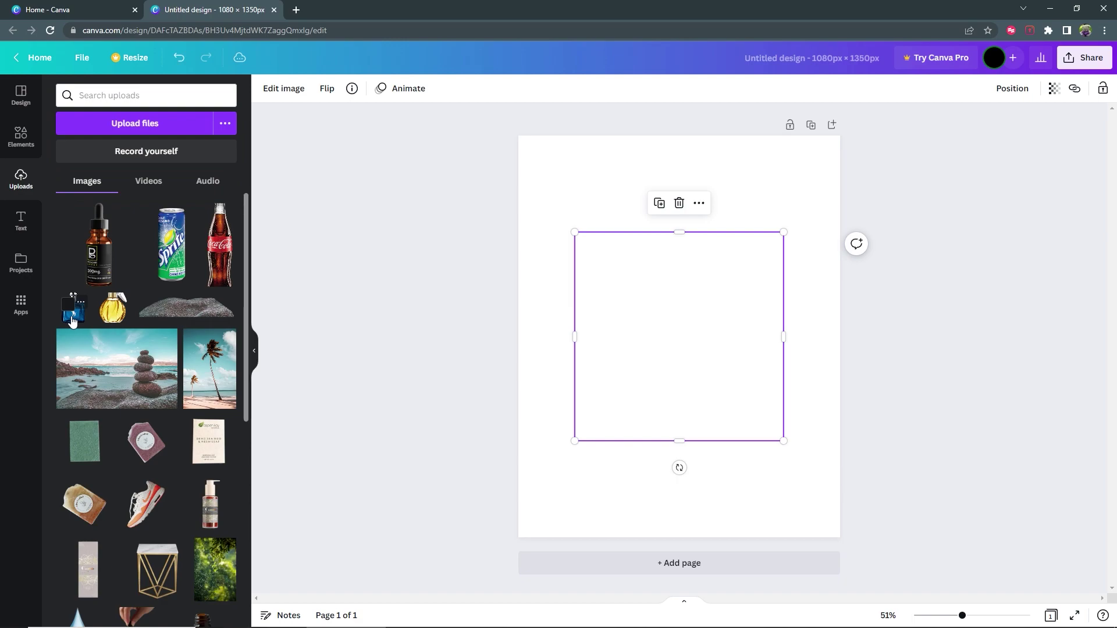
left_click_drag(584, 239, 618, 271)
left_click_drag(713, 369, 691, 352)
left_click(467, 291)
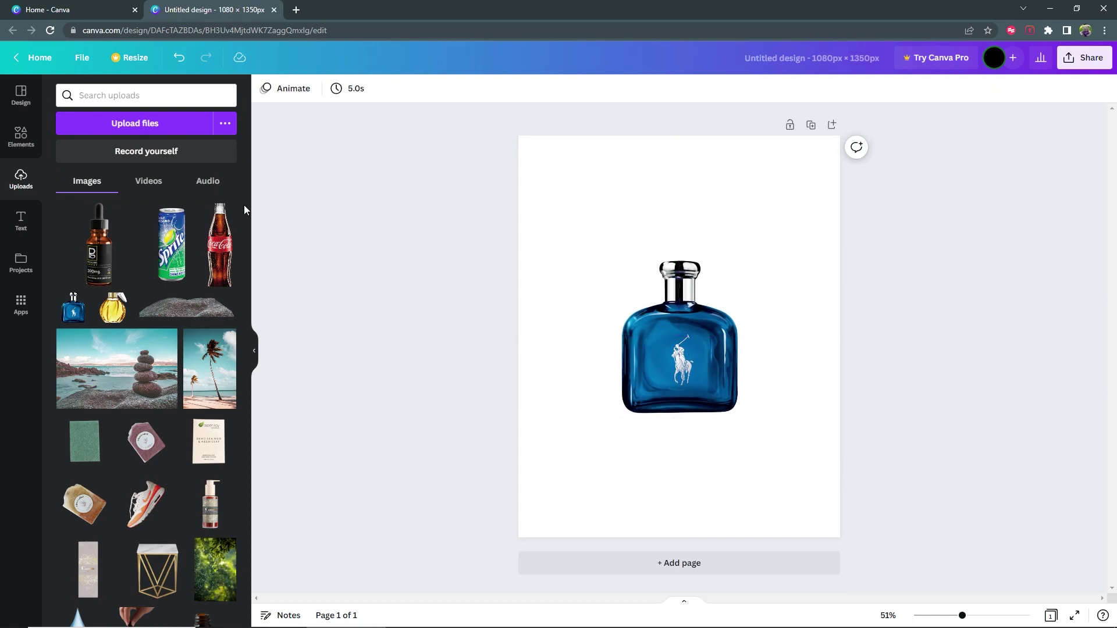
left_click(21, 135)
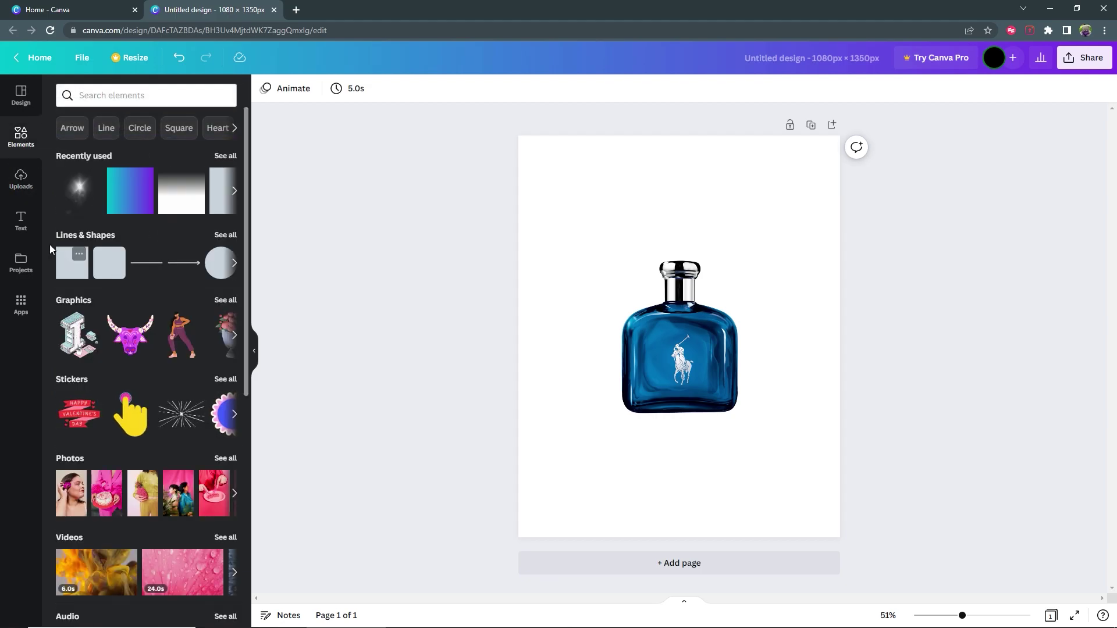
Step: Stretch a square into a wide rectangle along the page bottom and send it to back
left_click(66, 274)
left_click(456, 317)
left_click_drag(679, 314, 551, 415)
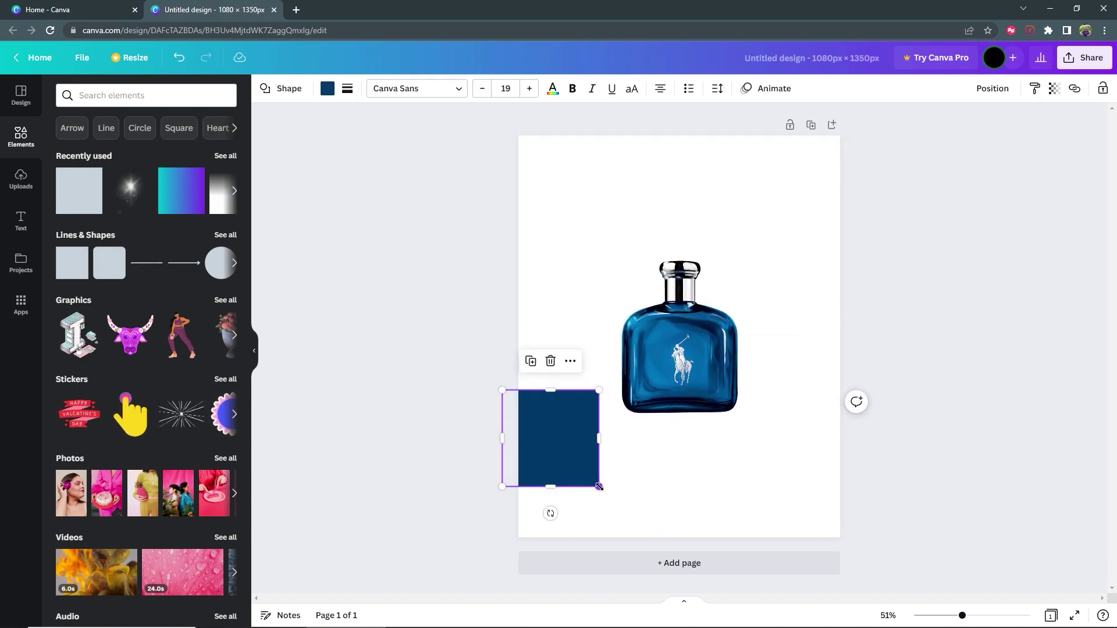
left_click_drag(599, 494, 855, 541)
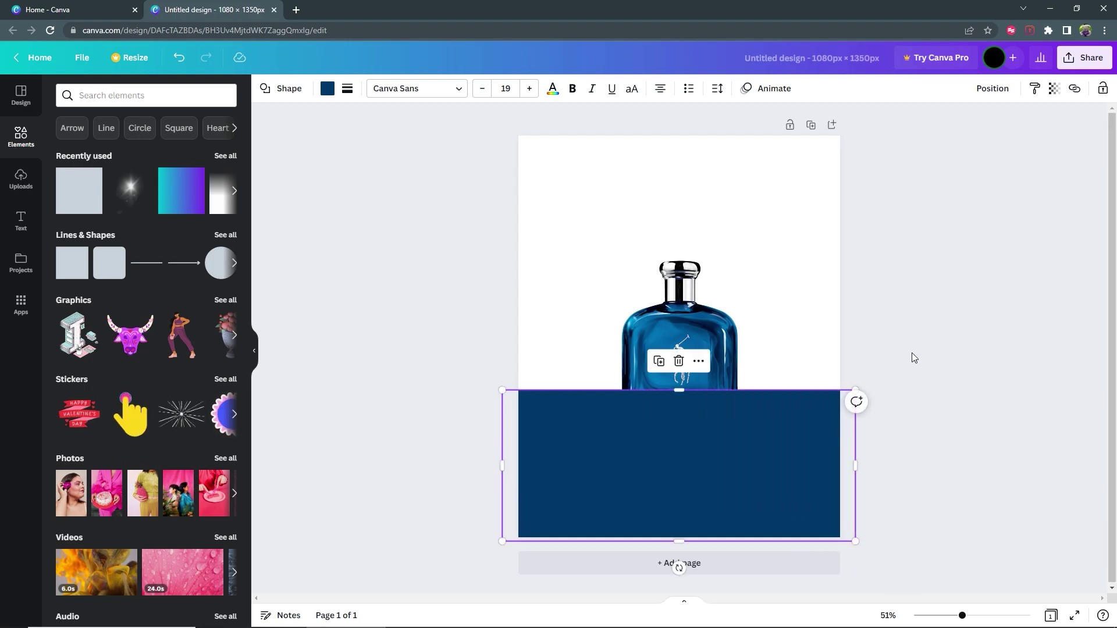
right_click(745, 456)
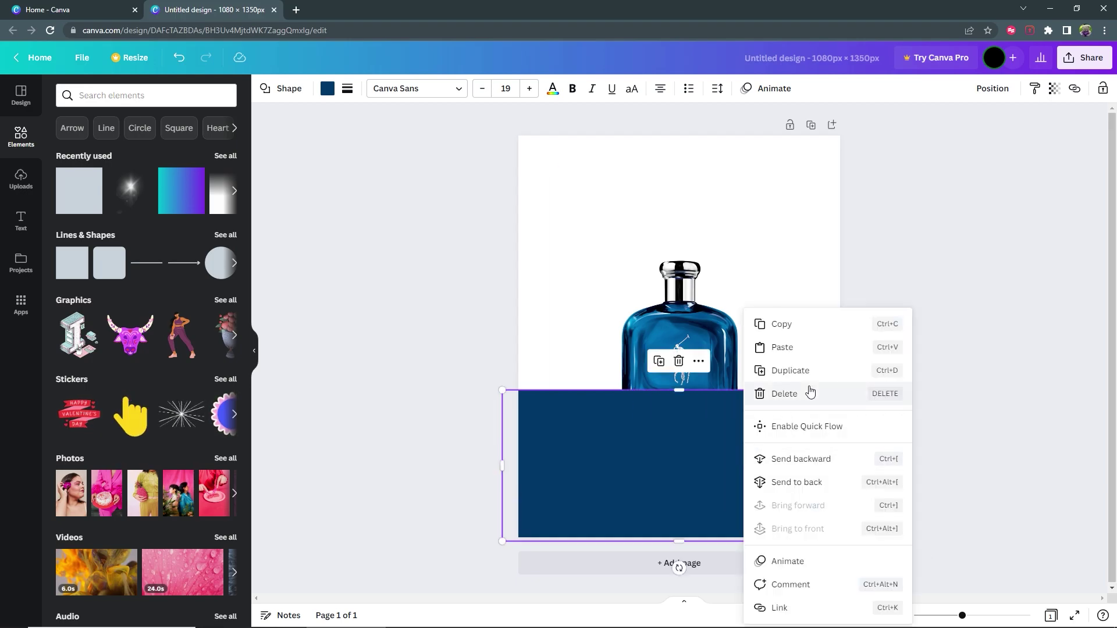
left_click(815, 487)
left_click_drag(768, 455, 768, 461)
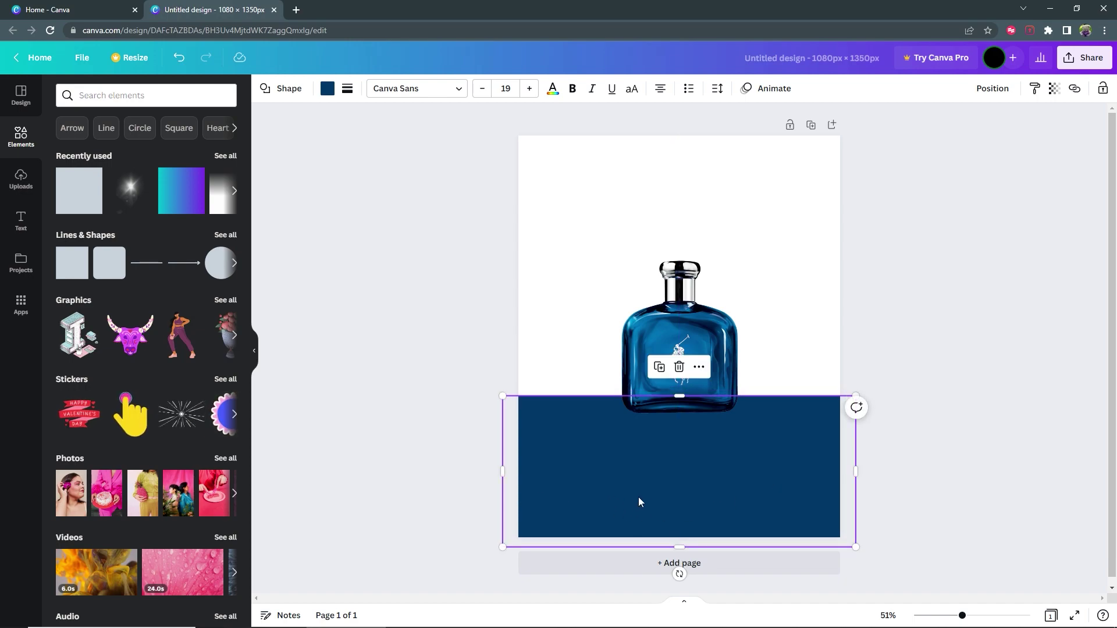
left_click(327, 90)
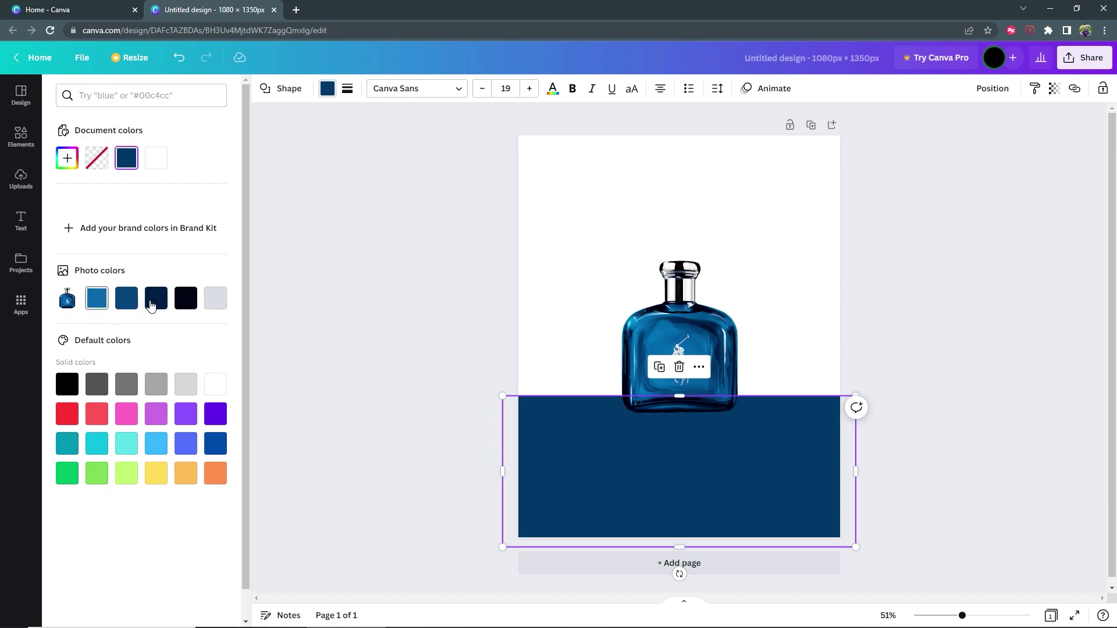
Step: Colour the floor rectangle navy #021e42 from the bottle's photo colours
left_click(188, 302)
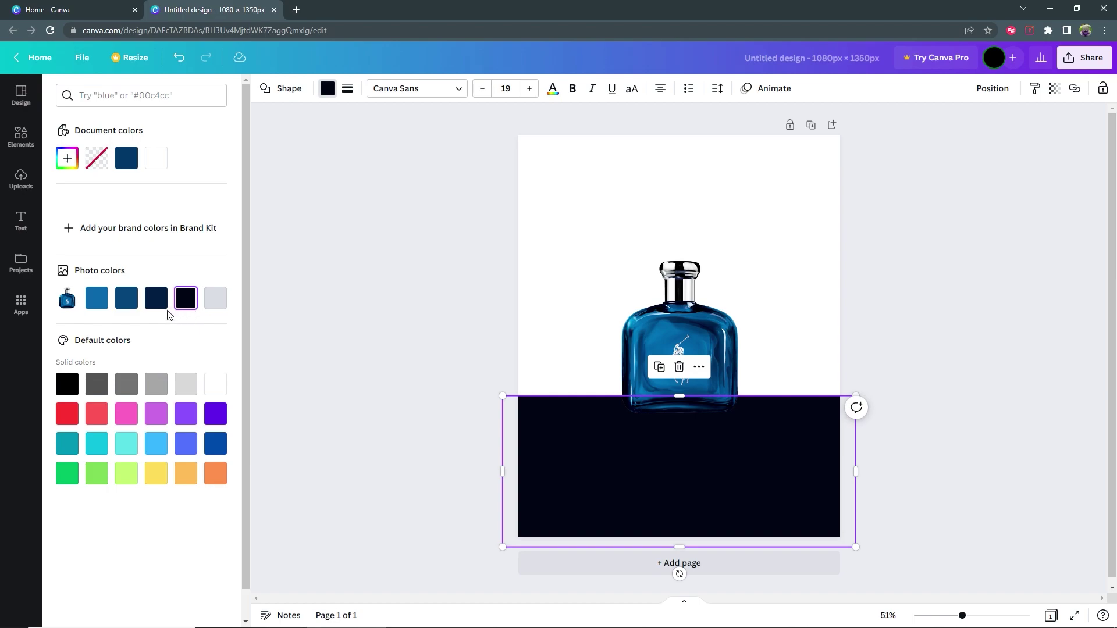
left_click(151, 306)
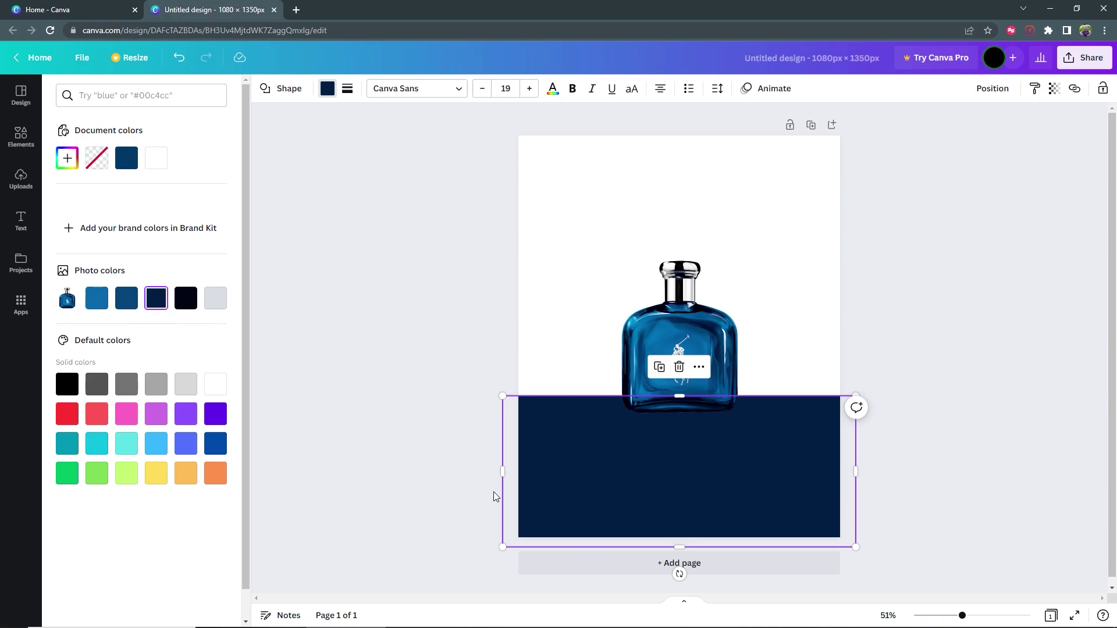
left_click(451, 302)
left_click(451, 303)
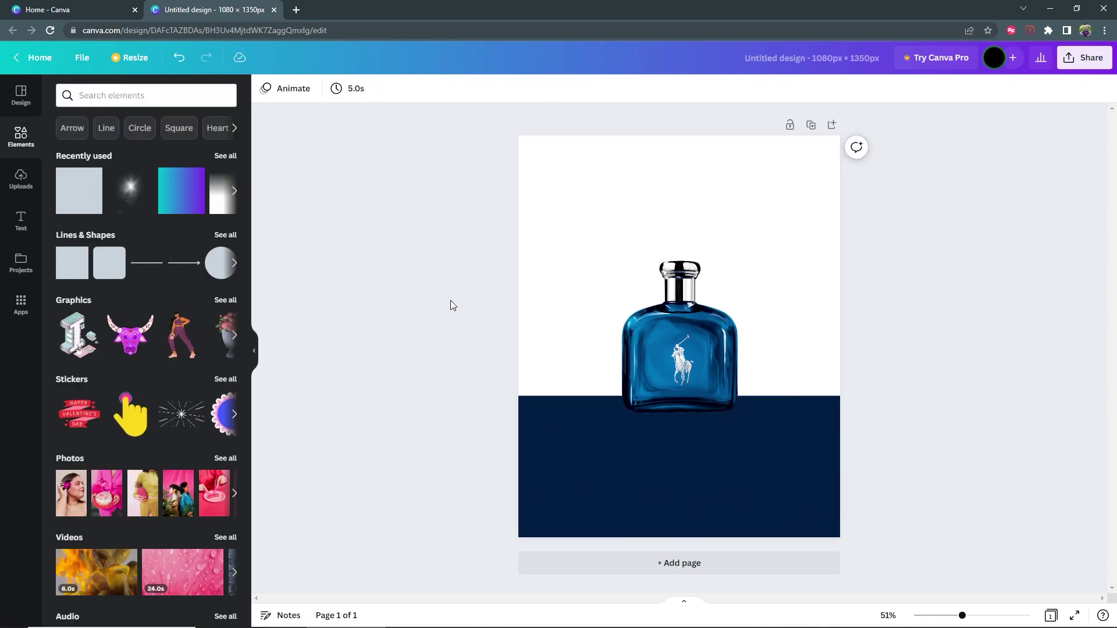
left_click(679, 338)
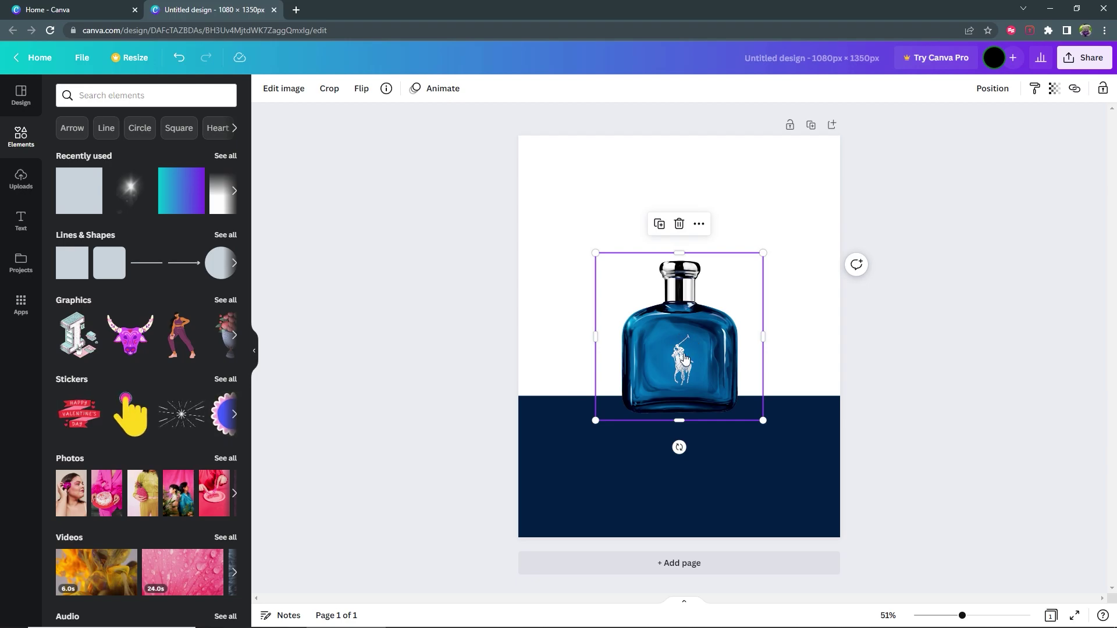
Step: Duplicate the bottle, flip the copy vertically, drop it below the original and send it backward
right_click(685, 358)
left_click(729, 347)
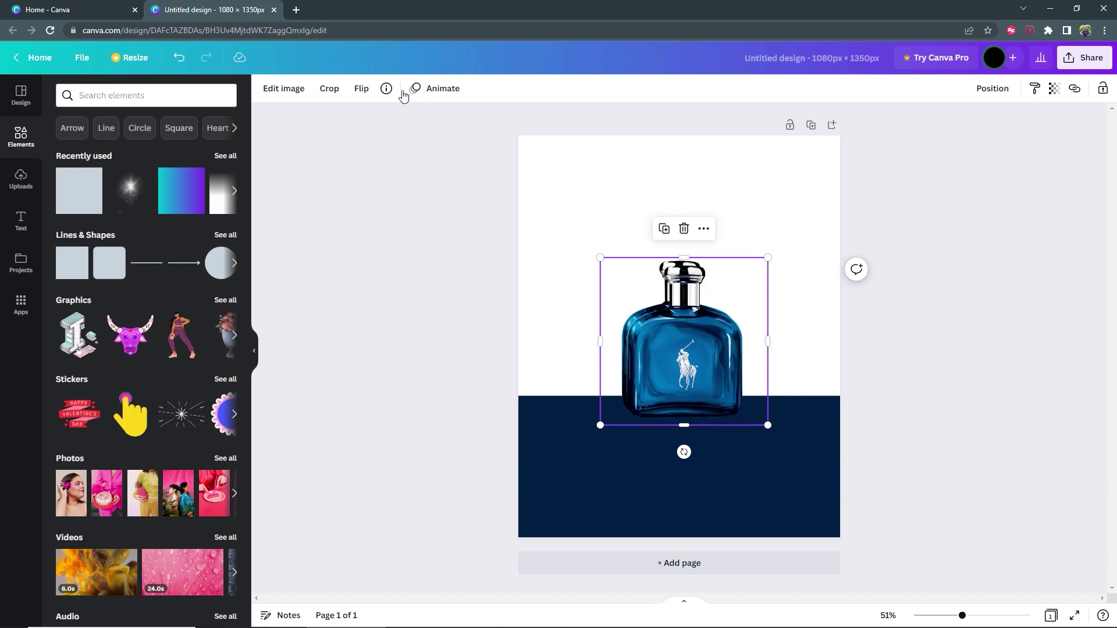
left_click(361, 89)
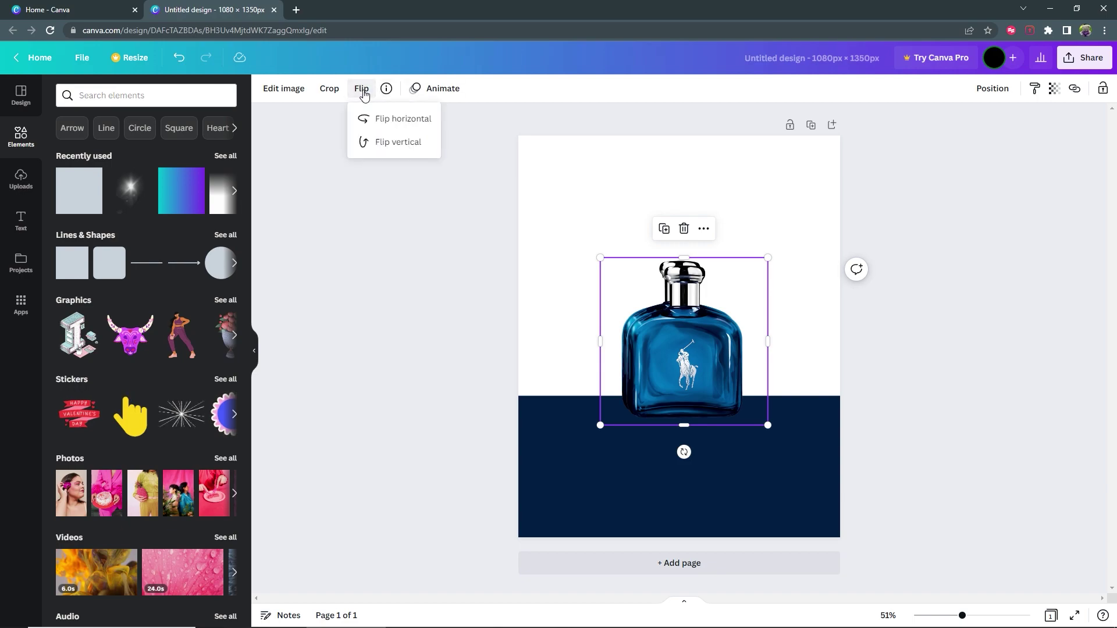
left_click(393, 145)
left_click_drag(685, 293, 681, 431)
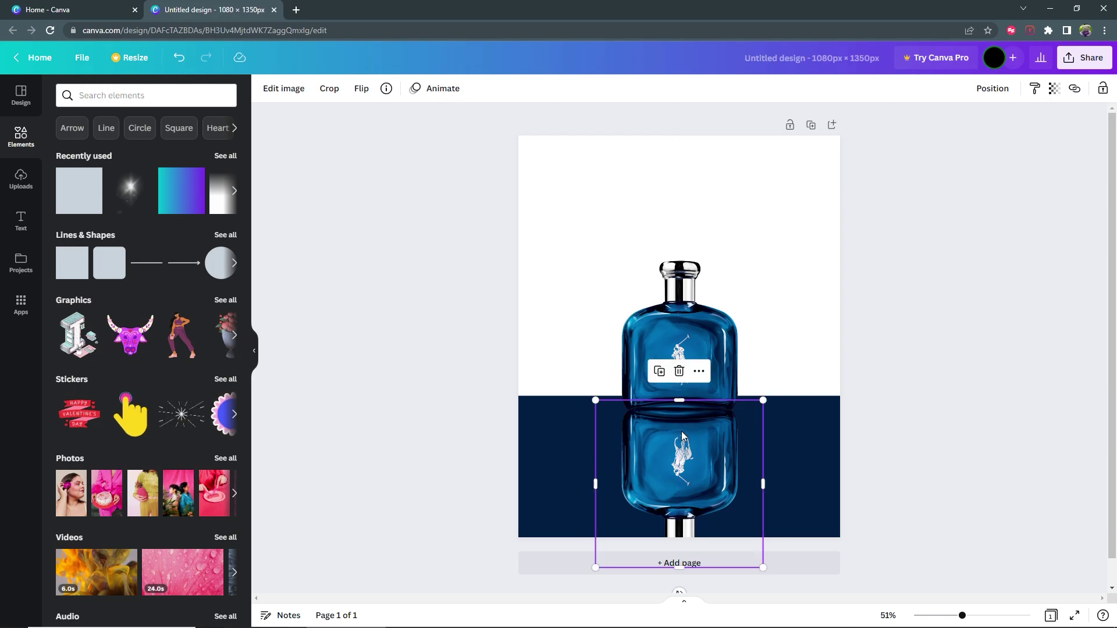
right_click(690, 451)
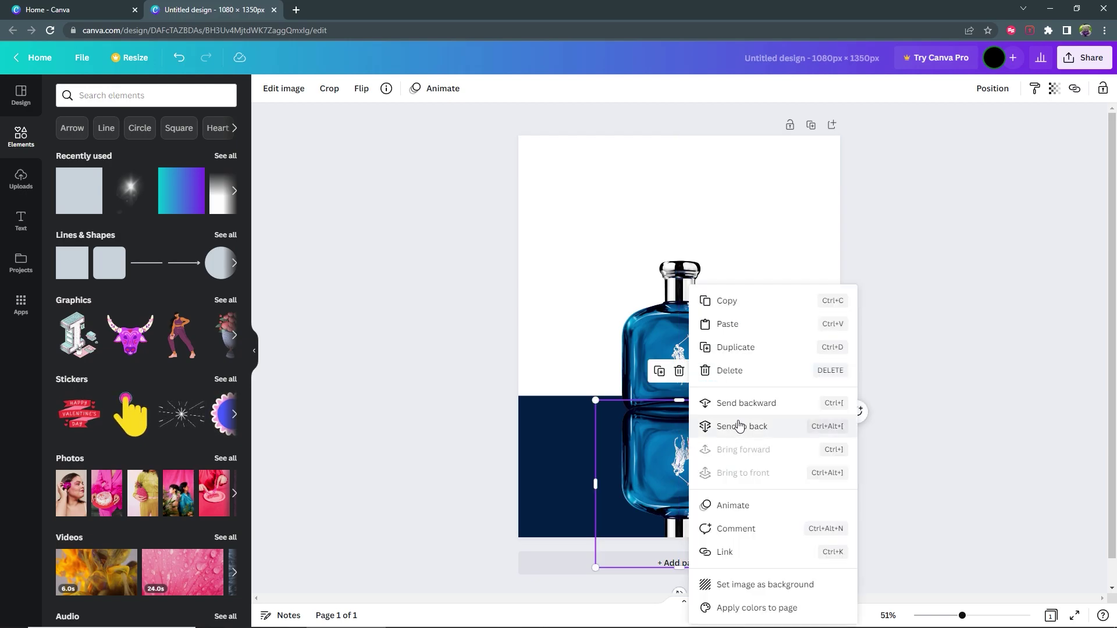
left_click(756, 403)
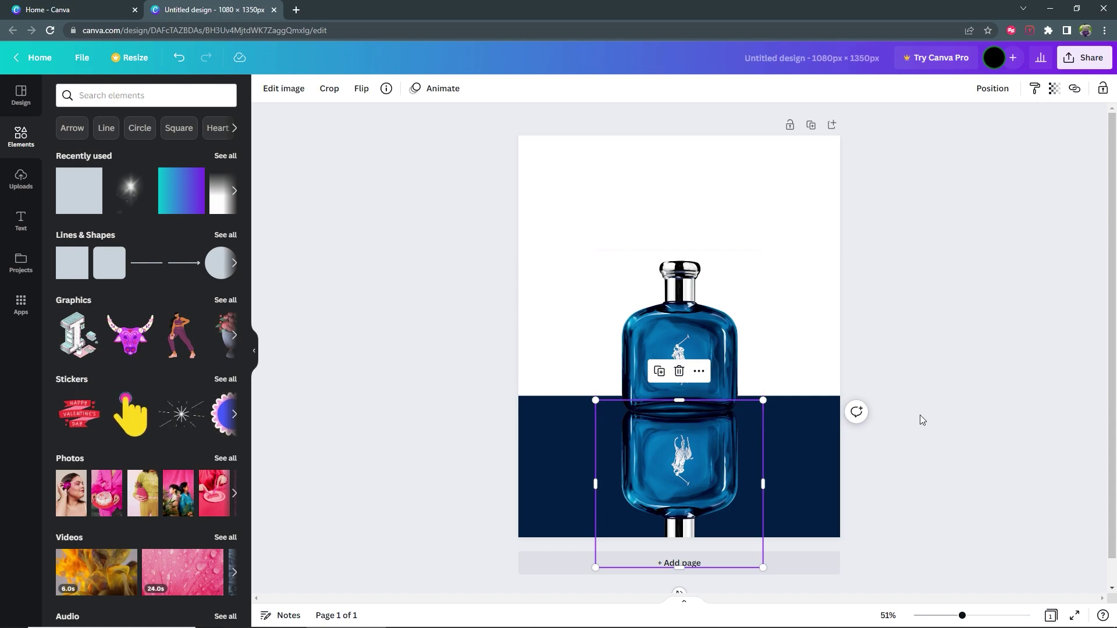
left_click(901, 368)
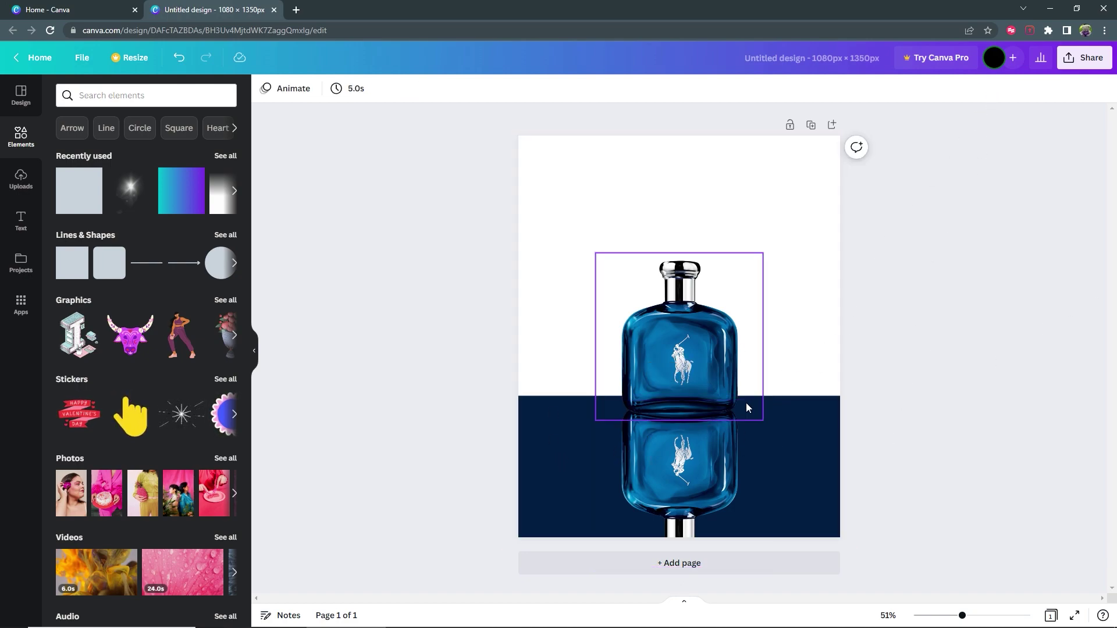
Step: Set the flipped bottle copy's transparency to 27
left_click(676, 476)
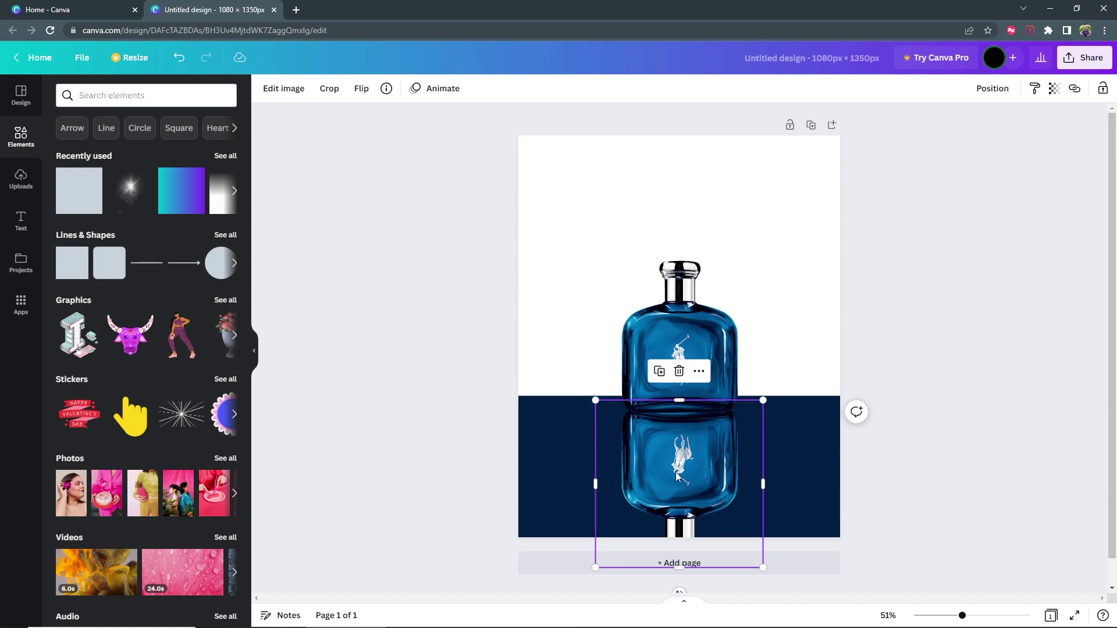
left_click(1055, 95)
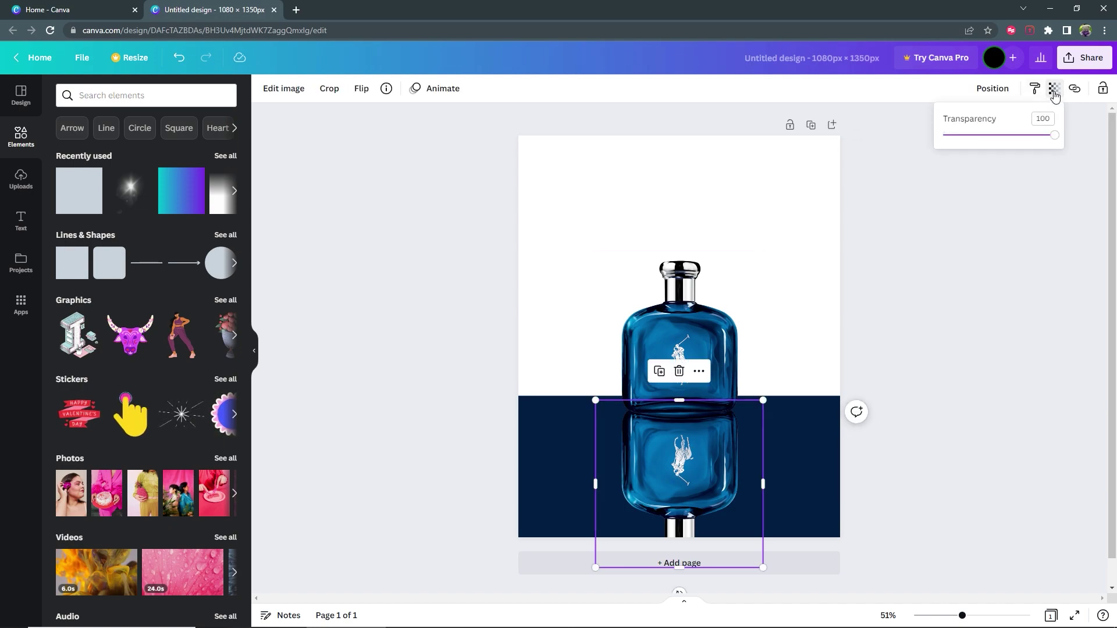
left_click_drag(1056, 142, 975, 151)
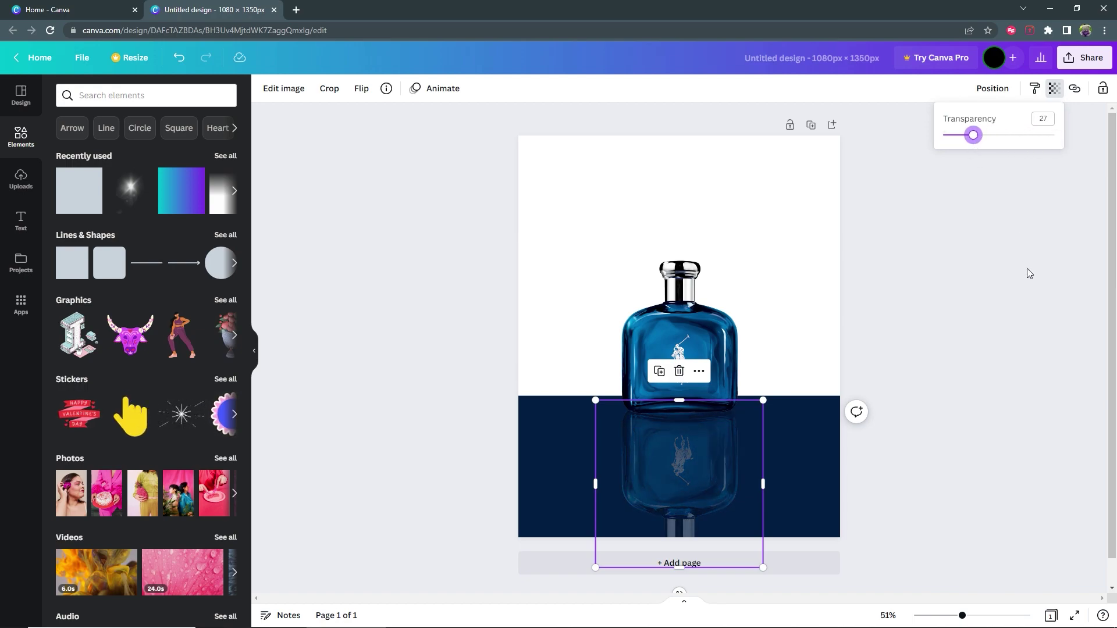
left_click(1023, 265)
left_click(990, 269)
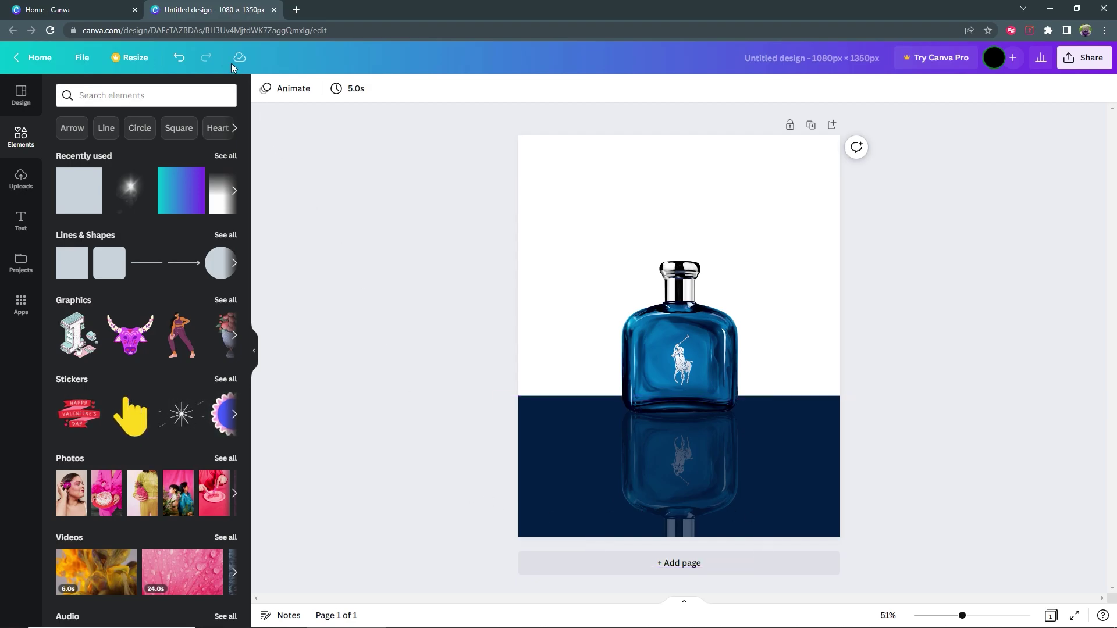
Step: Place a white 'transparent gradient' fade over the reflection and recolour it to the floor navy
left_click(182, 95)
type("tran")
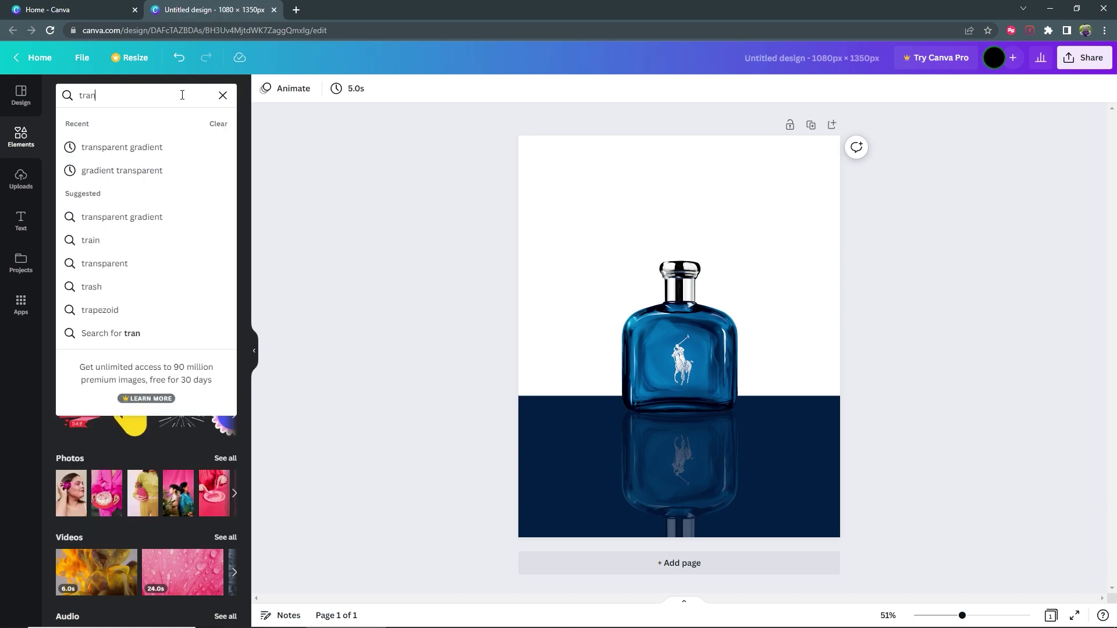
type("sparent gradient")
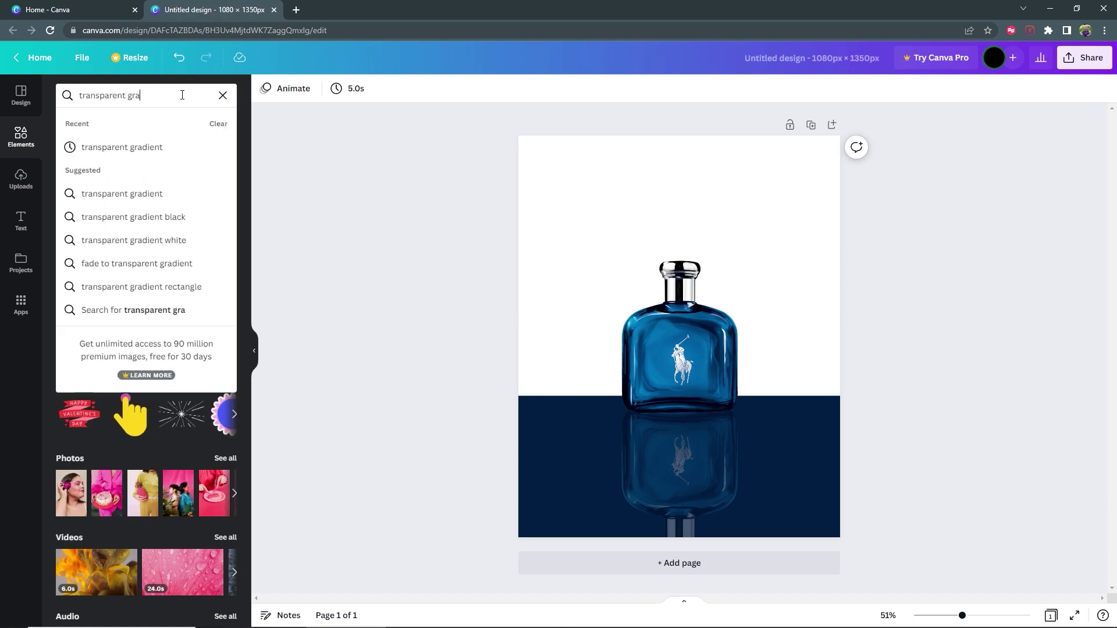
key("Return")
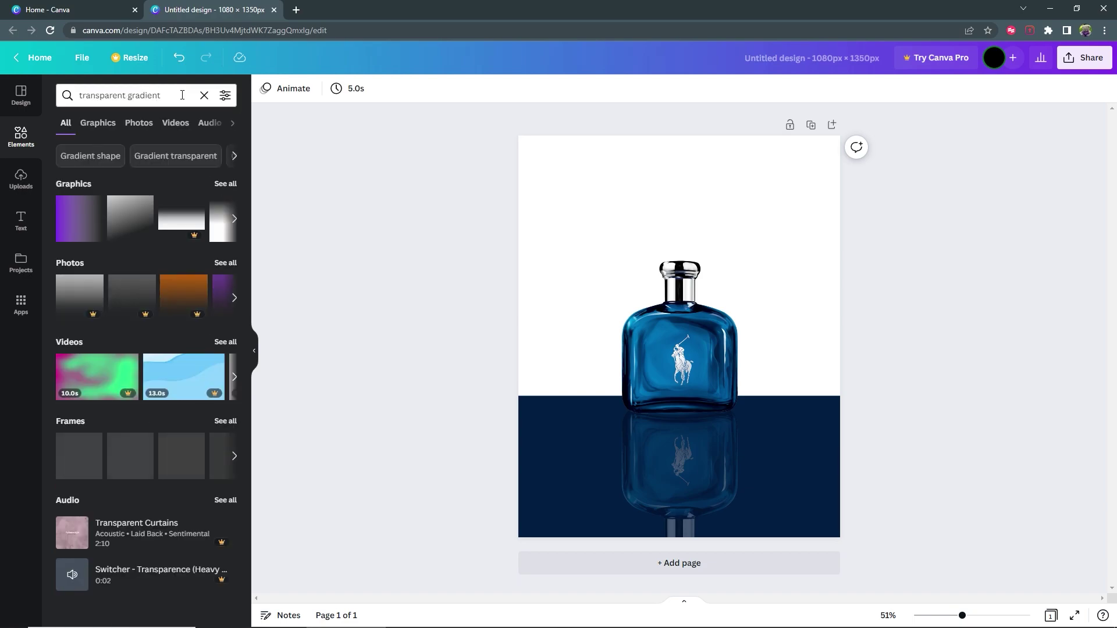
left_click(225, 184)
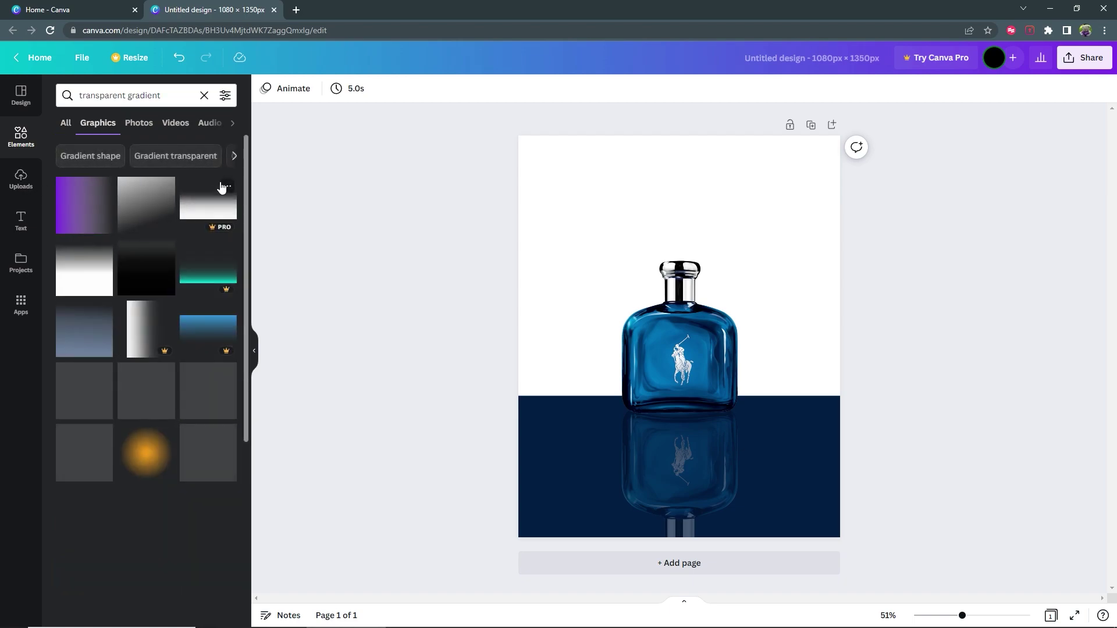
left_click(90, 286)
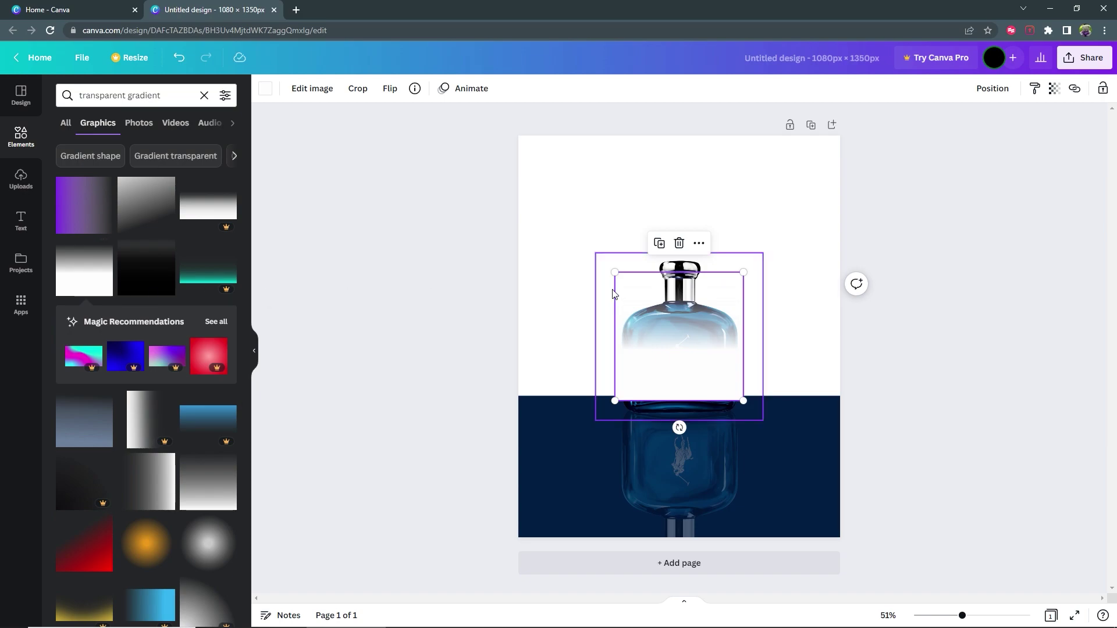
left_click_drag(706, 378, 686, 502)
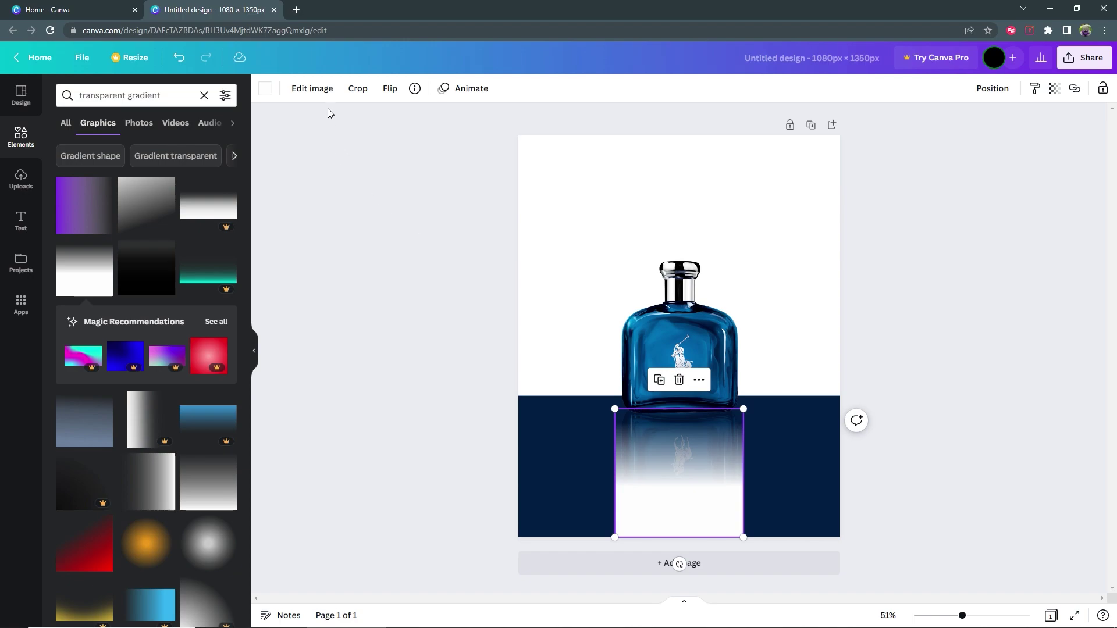
left_click(264, 89)
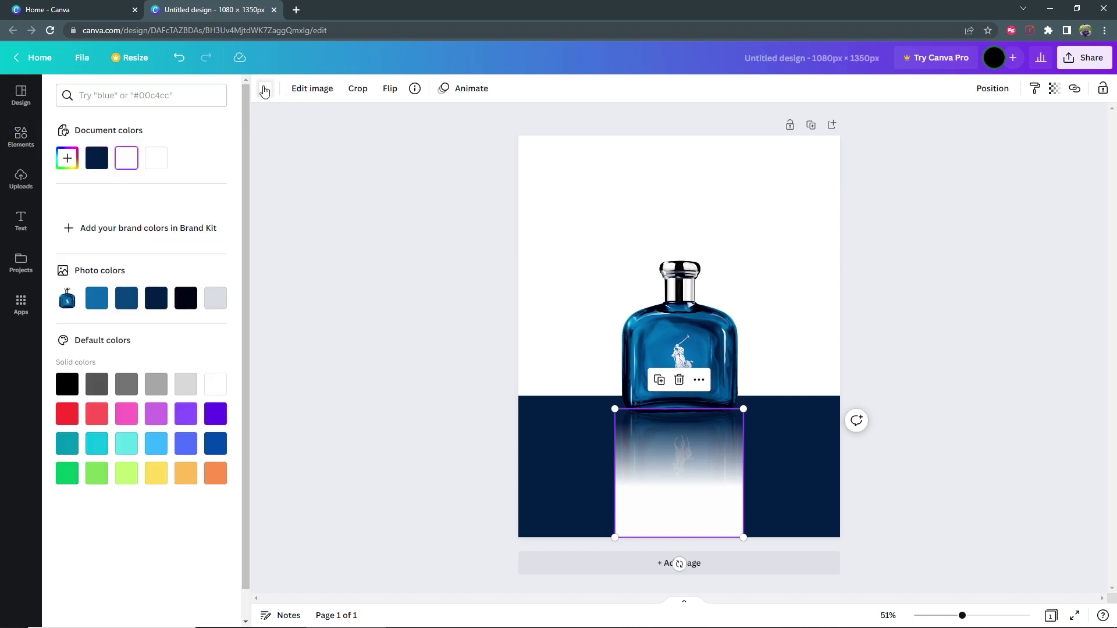
left_click(93, 160)
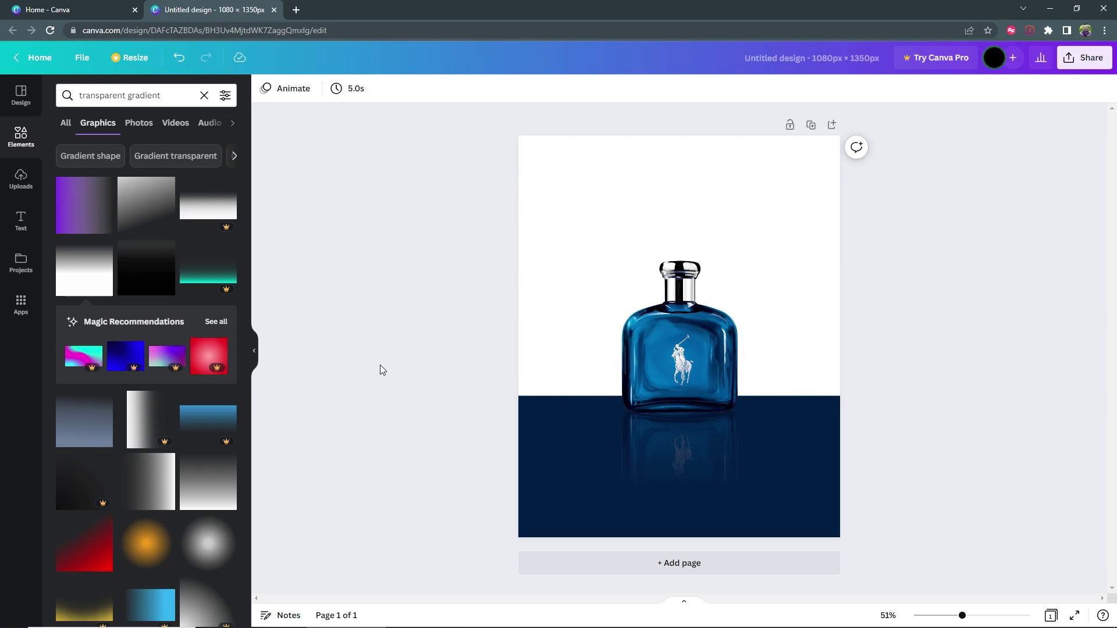
Step: Search elements for 'gradient' and add the cyan-purple gradient graphic
left_click(21, 135)
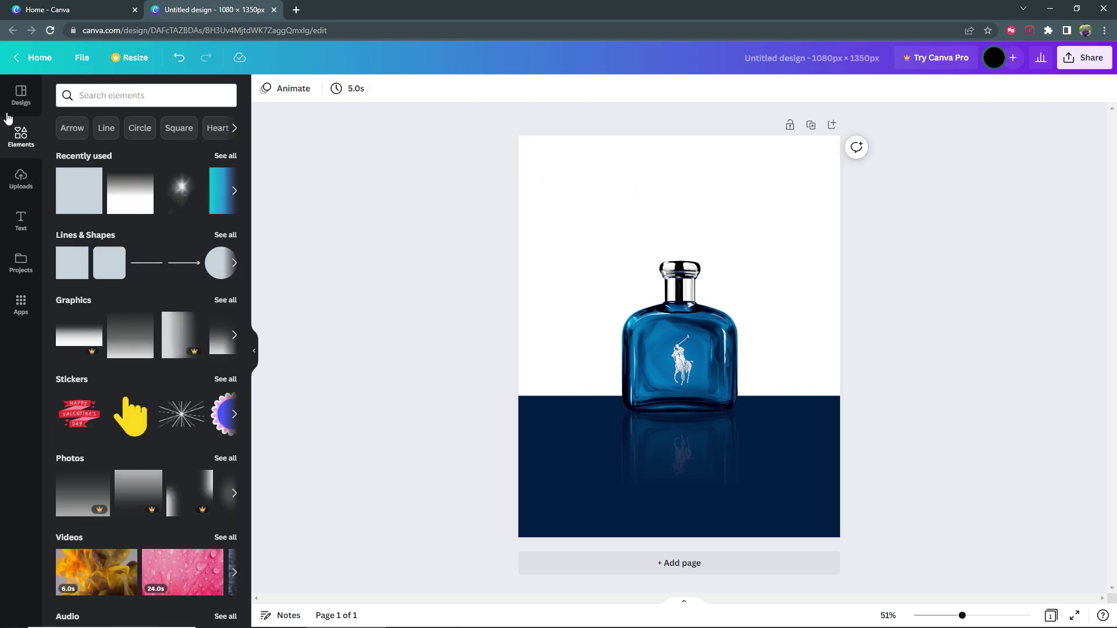
left_click(132, 95)
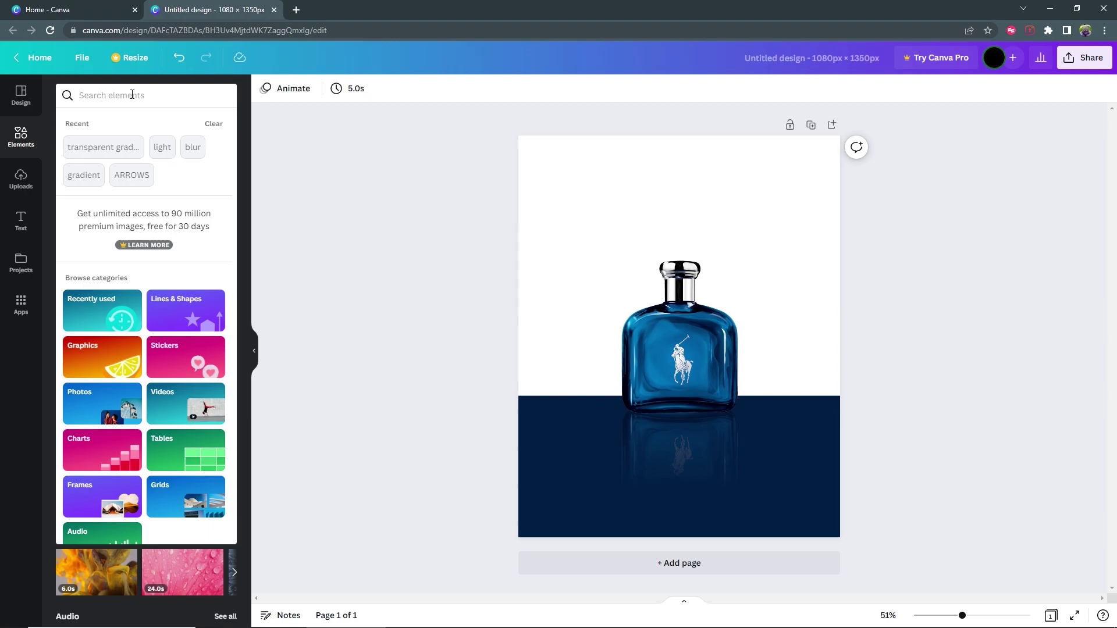
type("gradient")
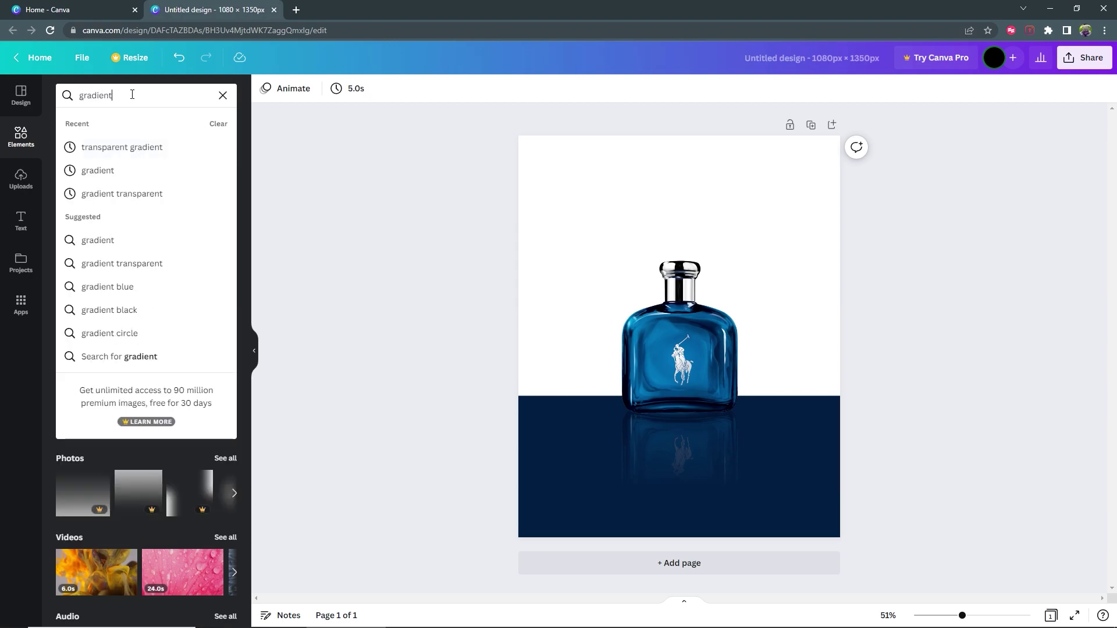
key("Return")
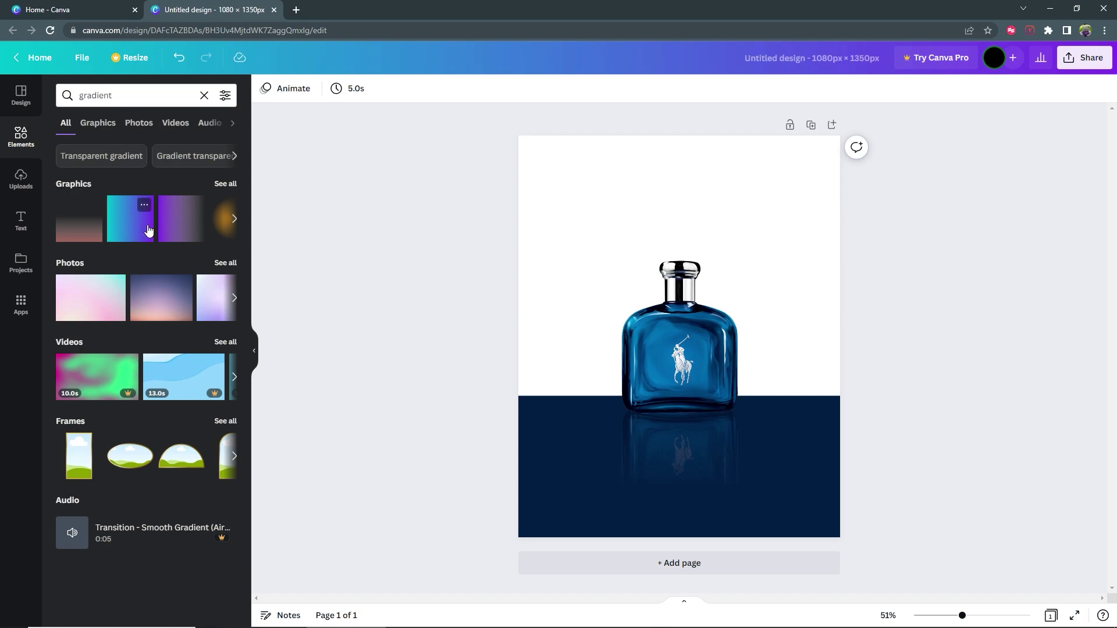
left_click(231, 185)
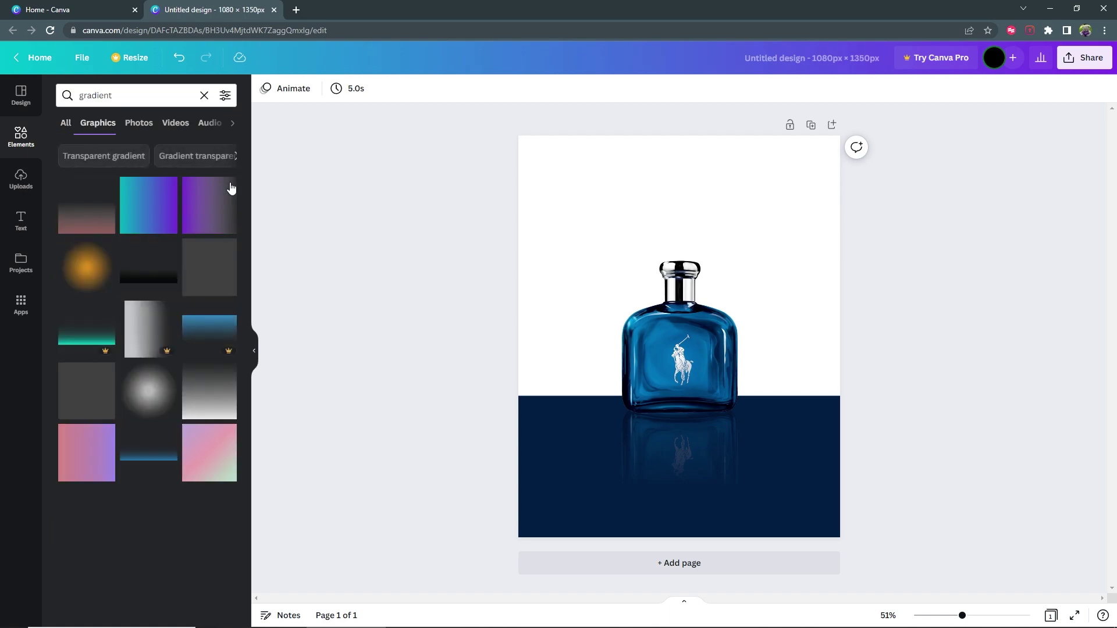
left_click(153, 210)
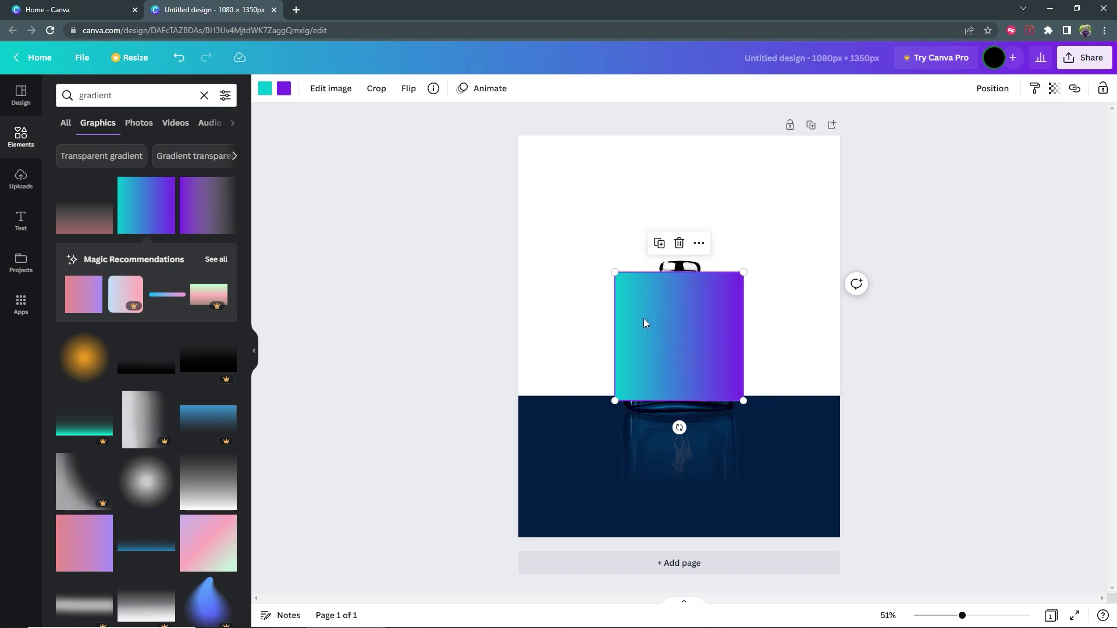
Step: Rotate the gradient purple-side up, size it to page width above the floor, and send it to back
left_click_drag(679, 427, 773, 337)
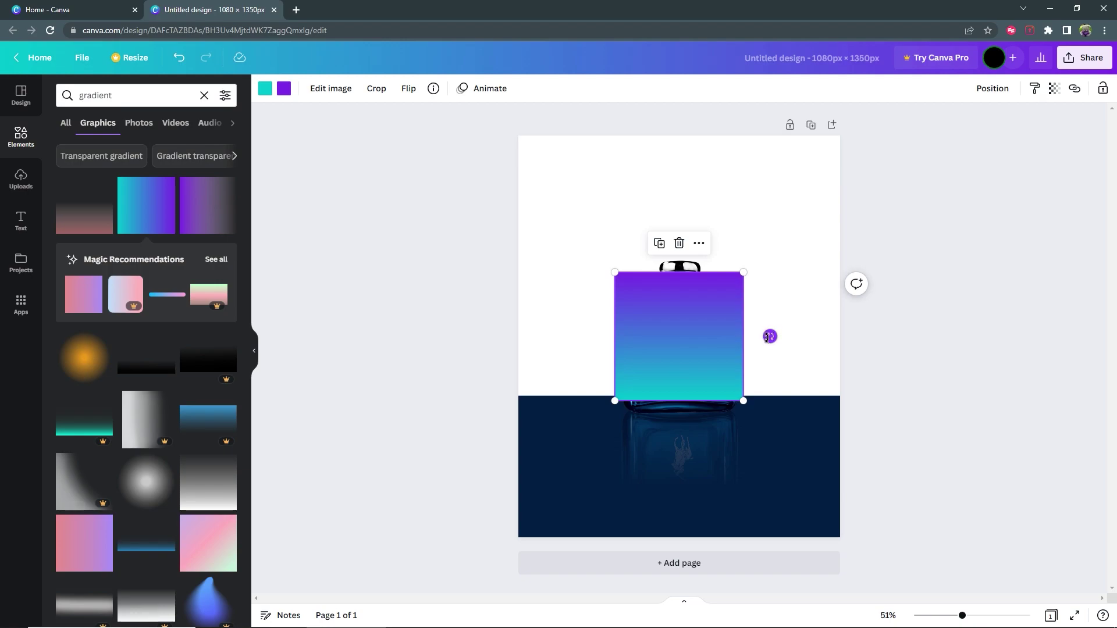
left_click_drag(668, 345, 572, 205)
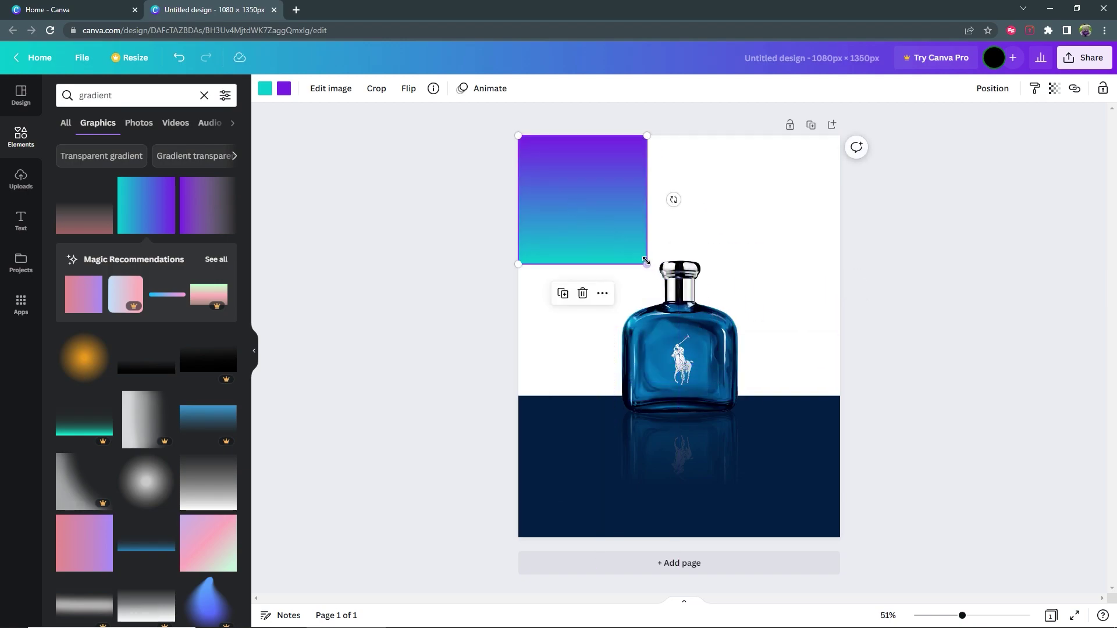
left_click_drag(647, 263, 895, 401)
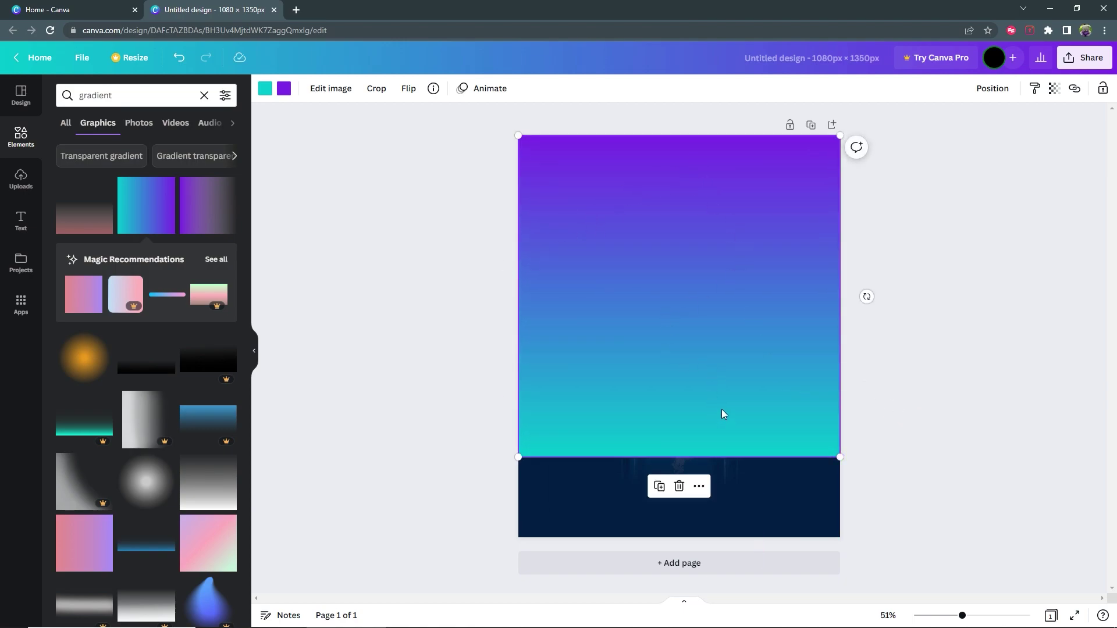
left_click_drag(721, 409, 722, 344)
right_click(754, 345)
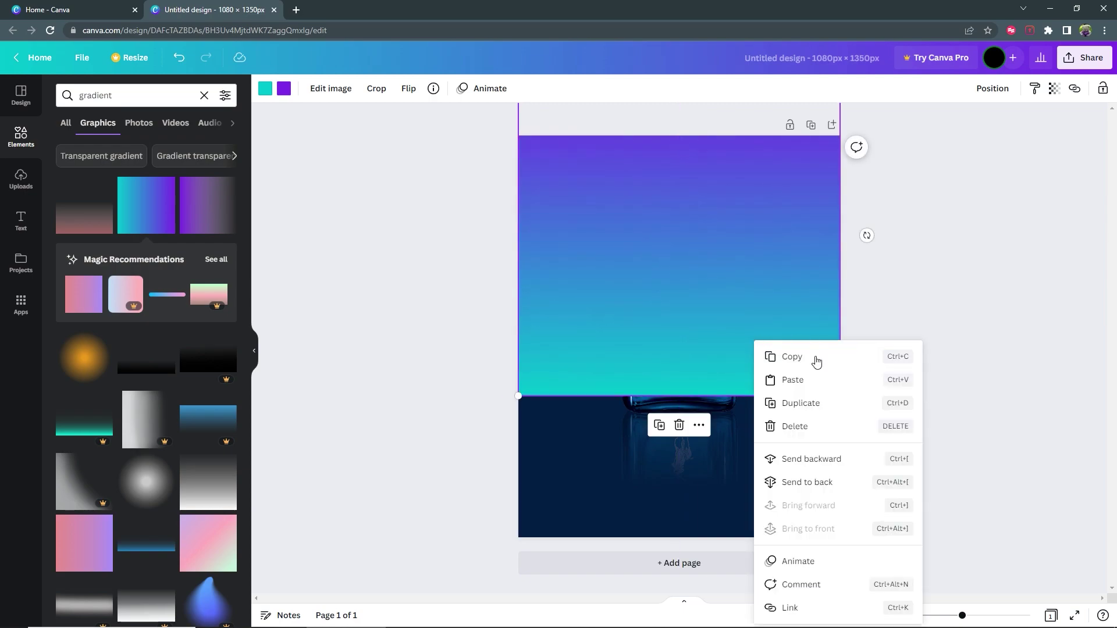
left_click(831, 483)
Step: Turn the gradient's teal end blue #0a68aa, then lighten it to a bright blue
left_click(946, 361)
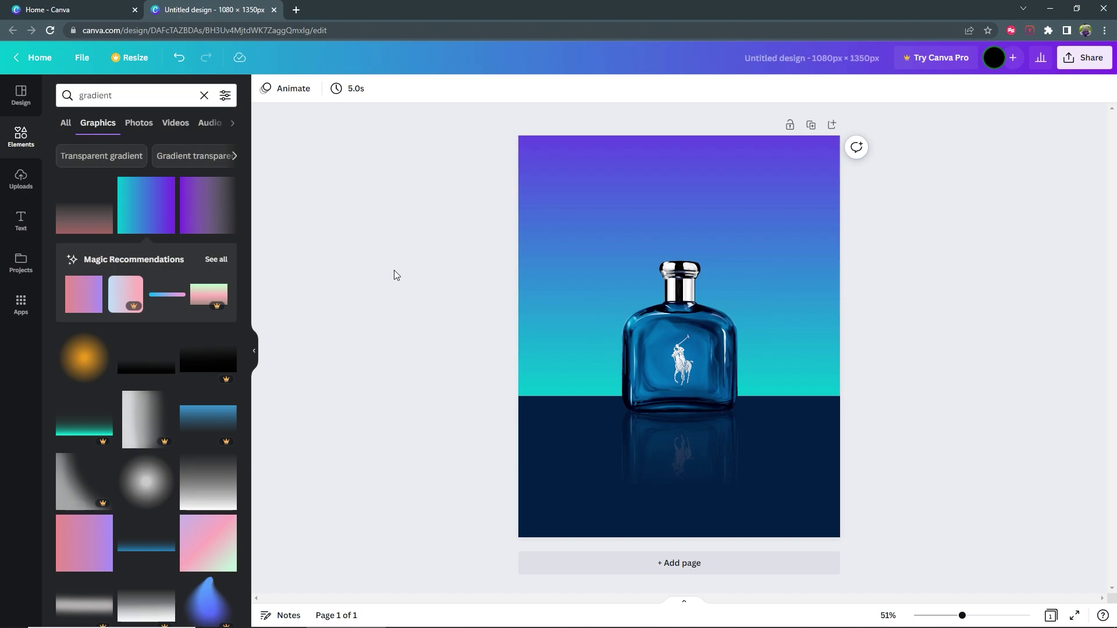
left_click(623, 169)
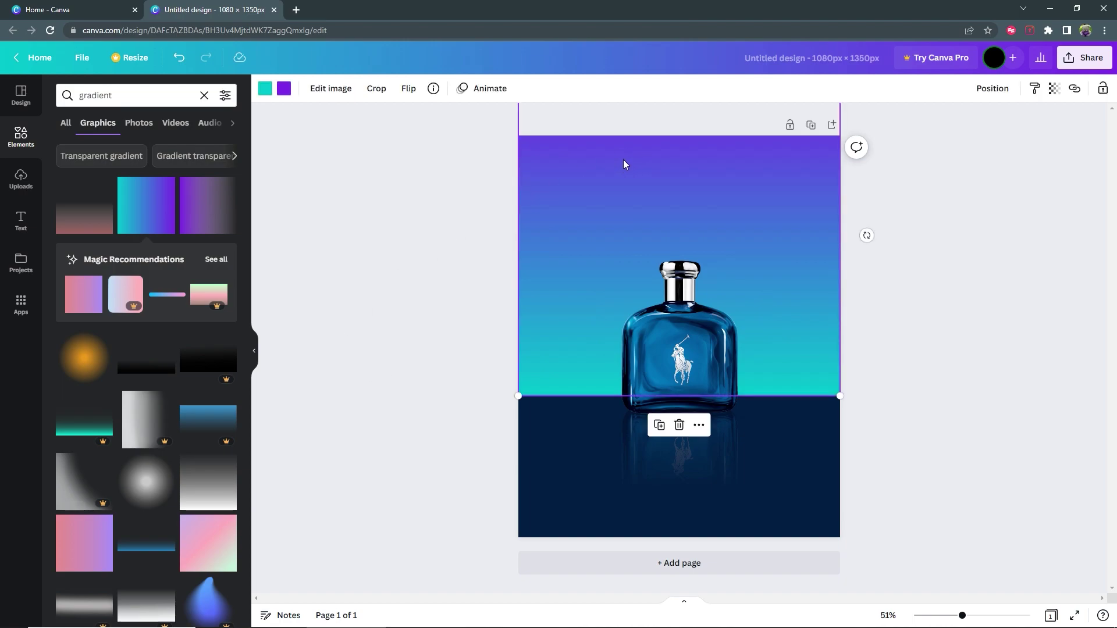
left_click(265, 91)
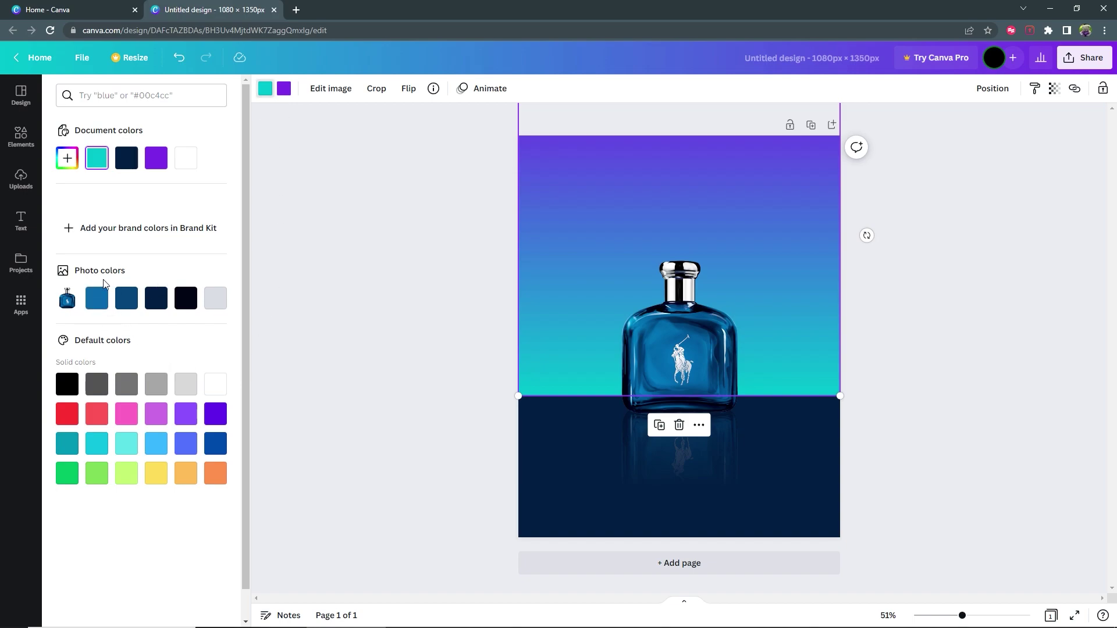
left_click(99, 303)
left_click(99, 303)
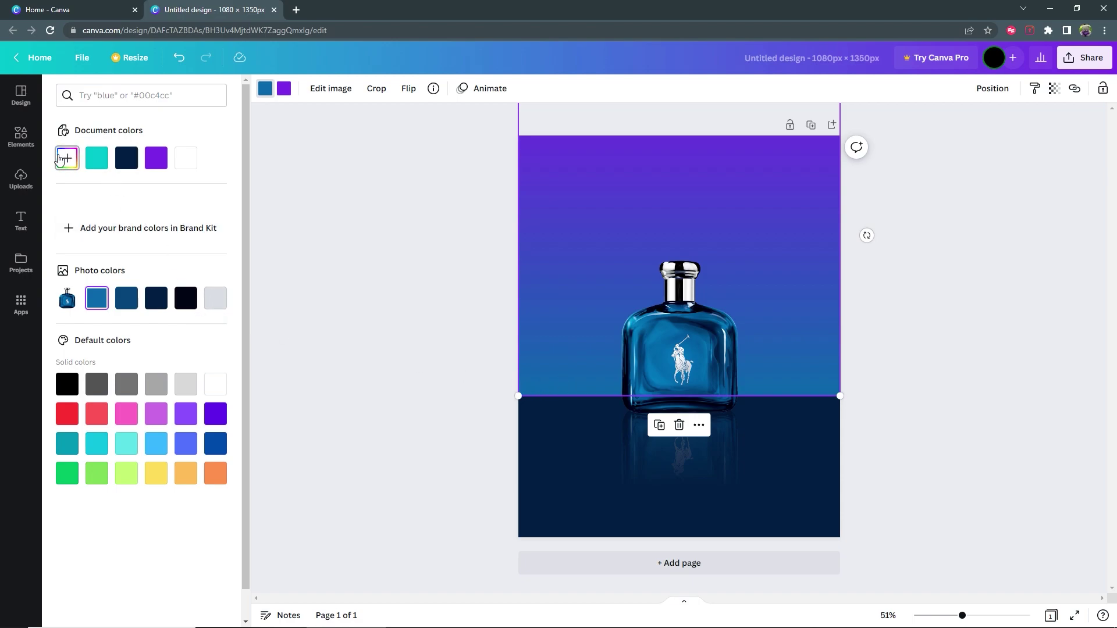
left_click(63, 159)
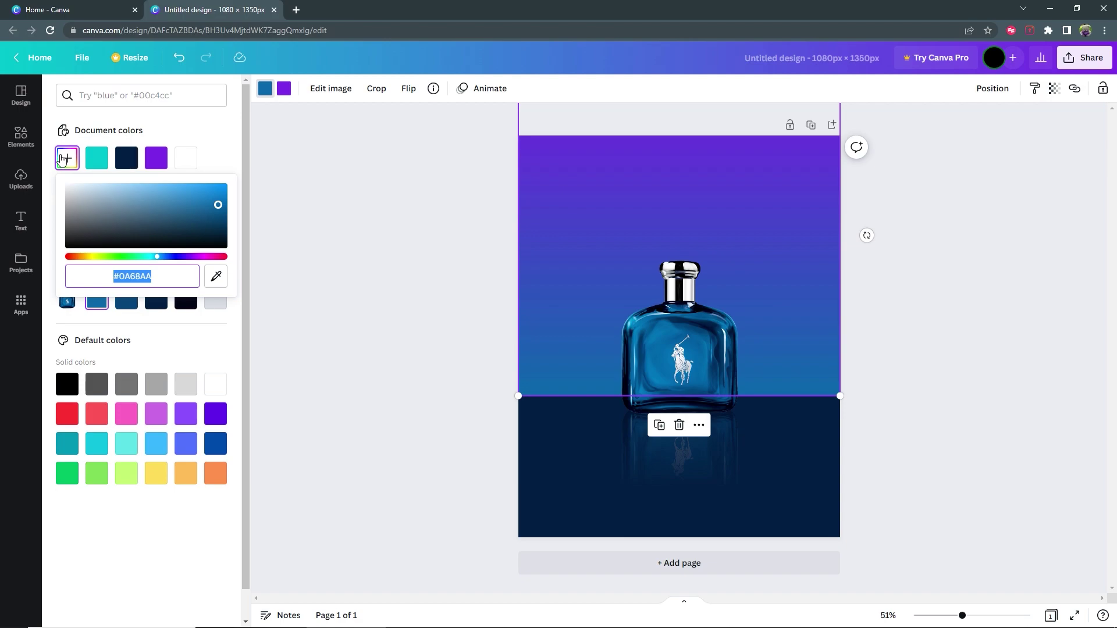
left_click_drag(217, 204, 197, 189)
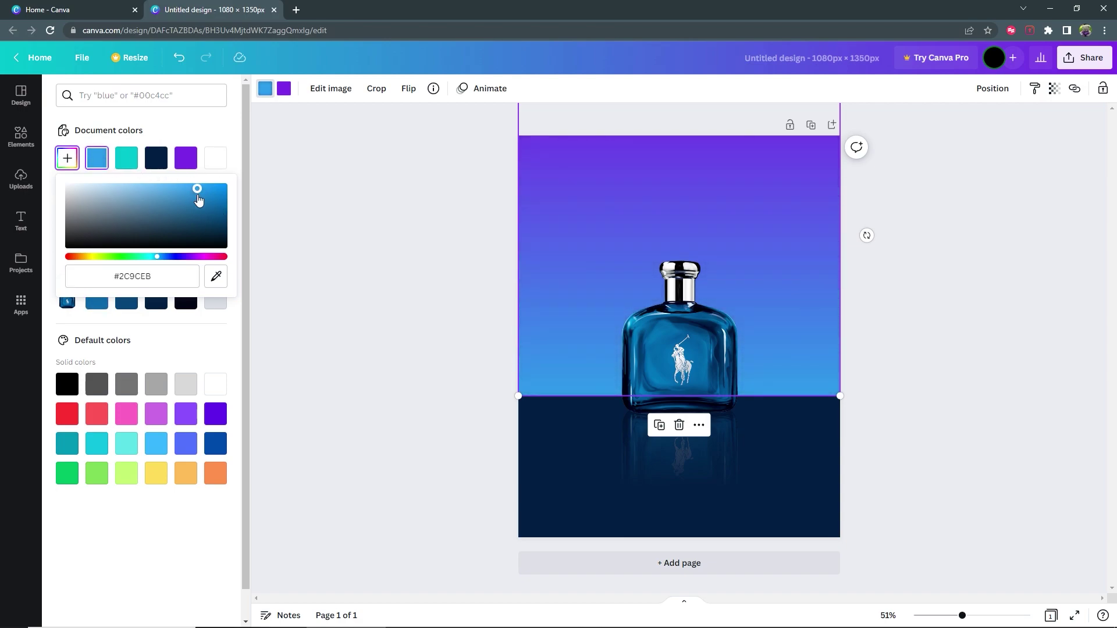
key("Escape")
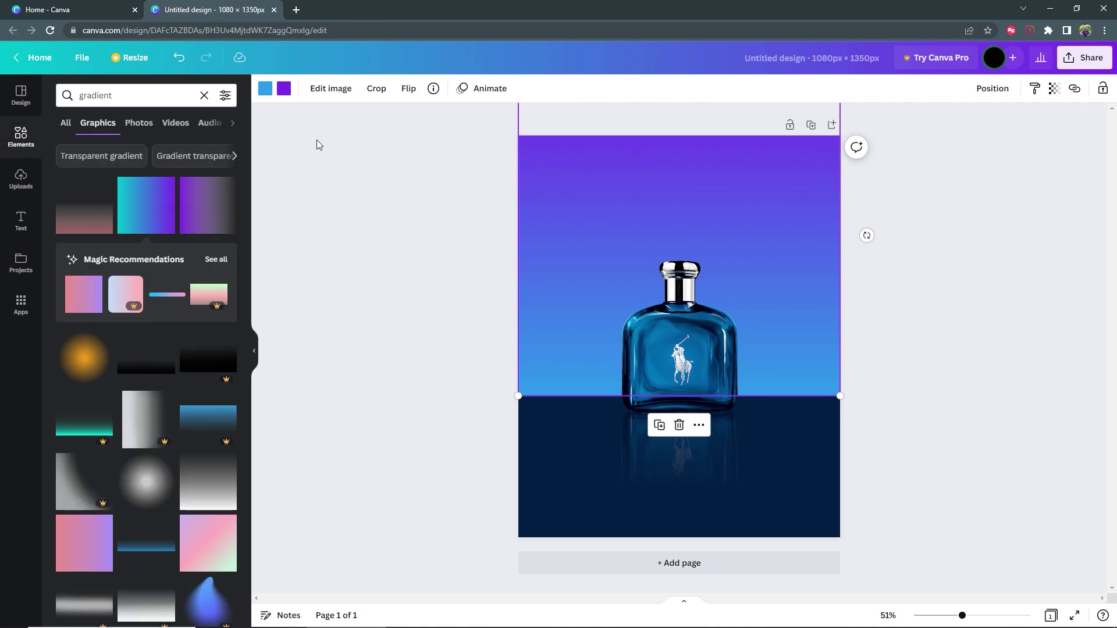
Step: Change the purple gradient stop to the dark navy photo colour
left_click(284, 88)
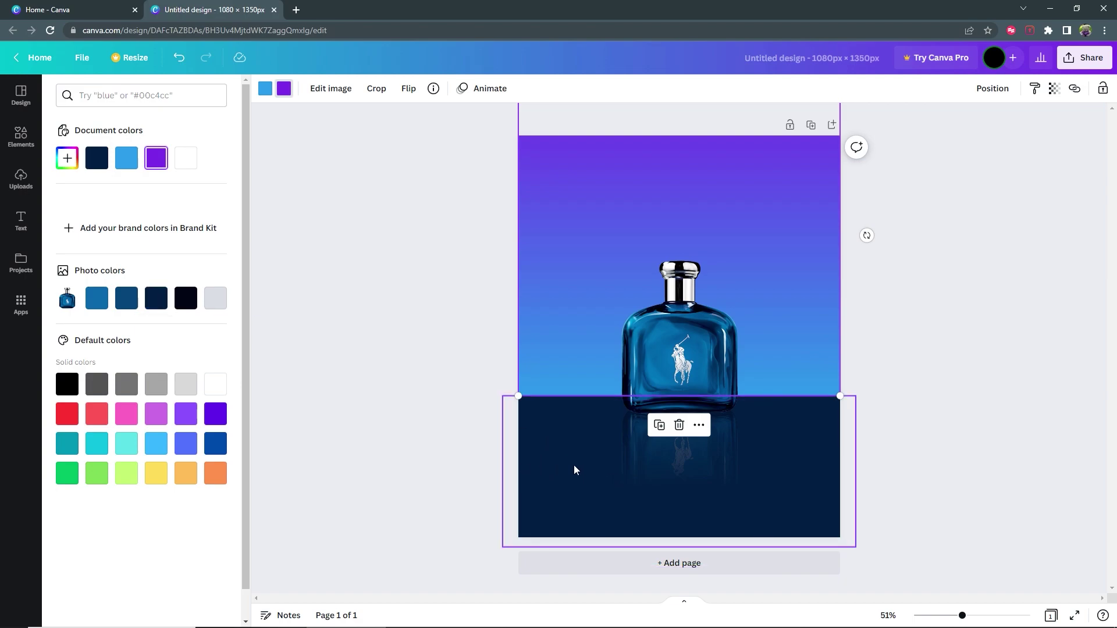
left_click(156, 298)
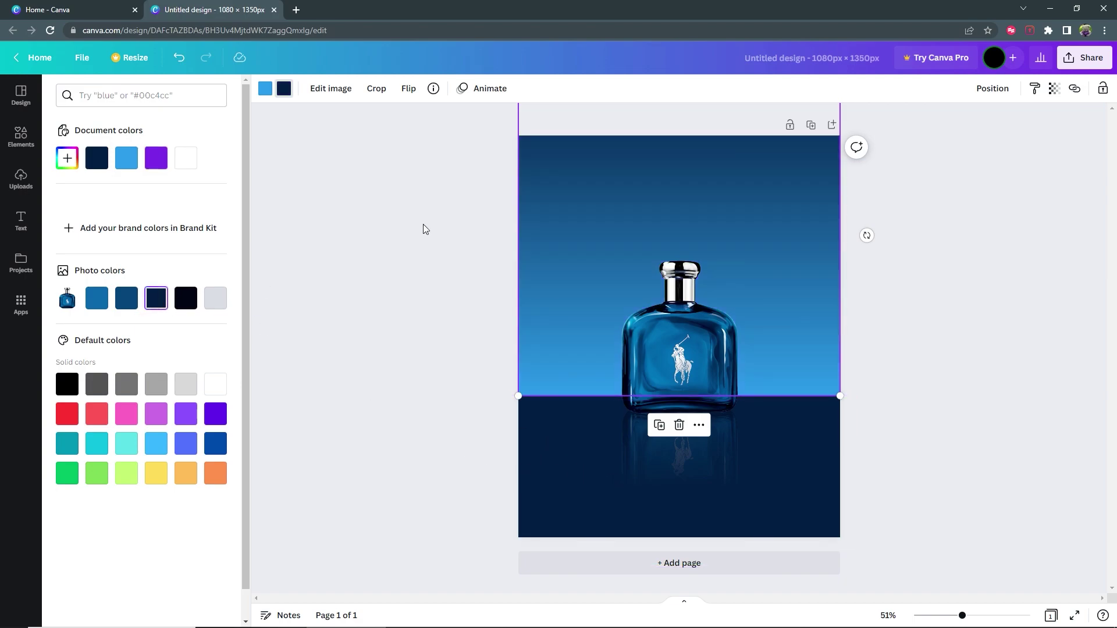
left_click(389, 172)
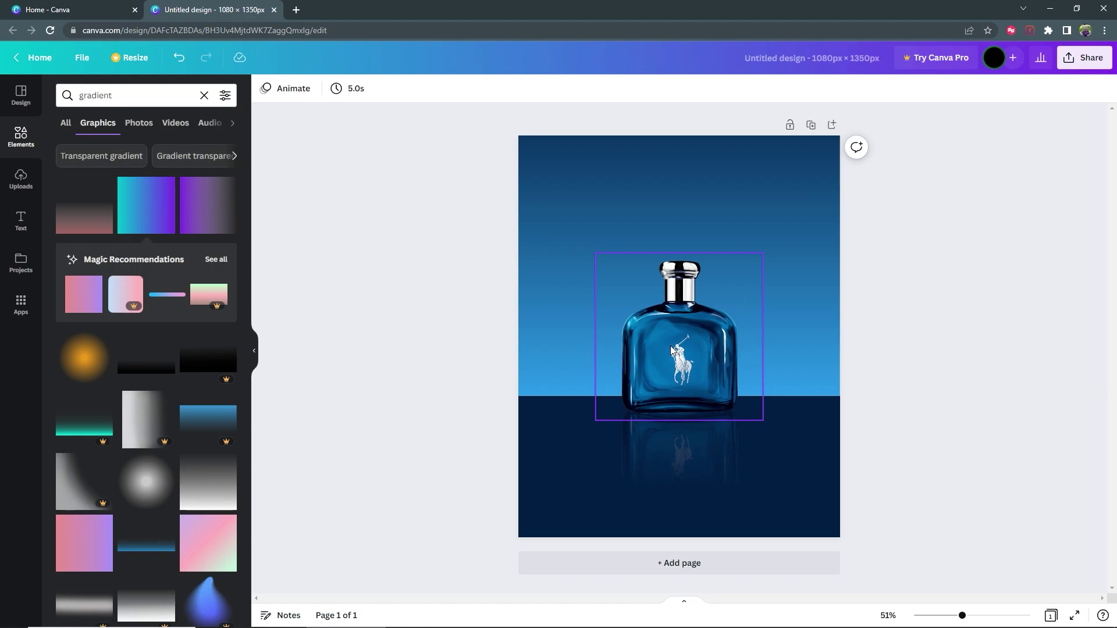
Step: Search elements for 'light' and add the first white light-flare graphic
left_click(205, 95)
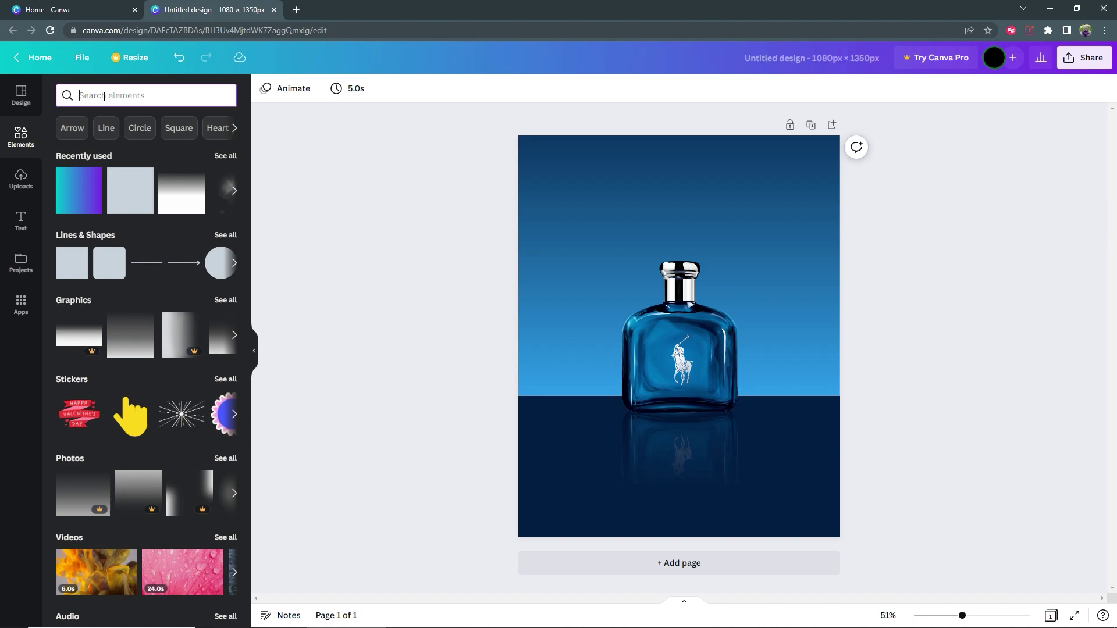
type("light")
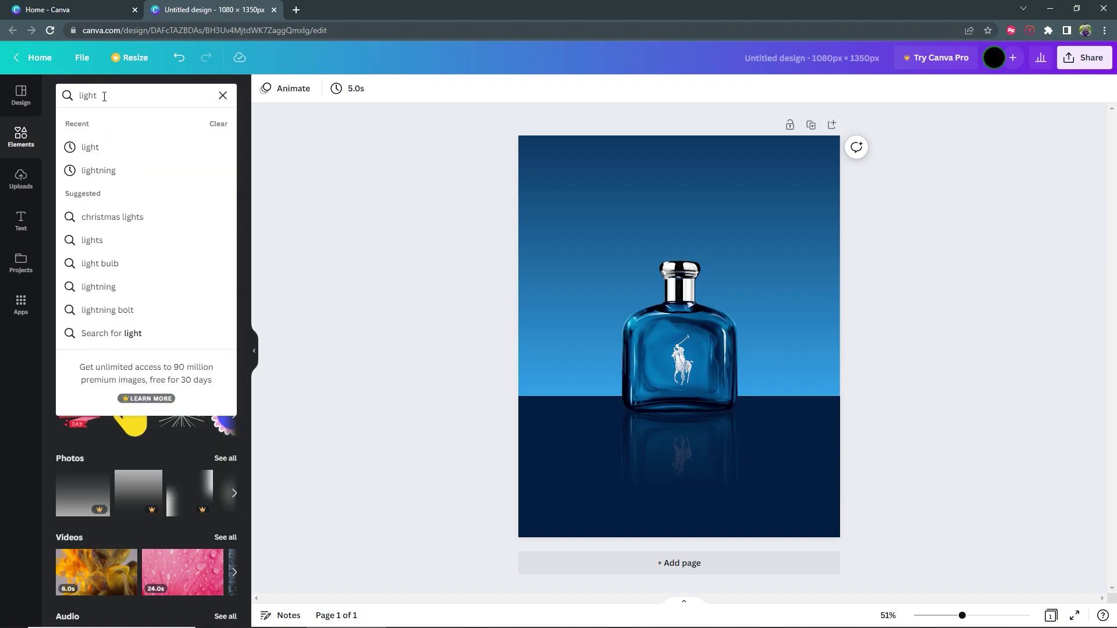
key("Return")
left_click(97, 123)
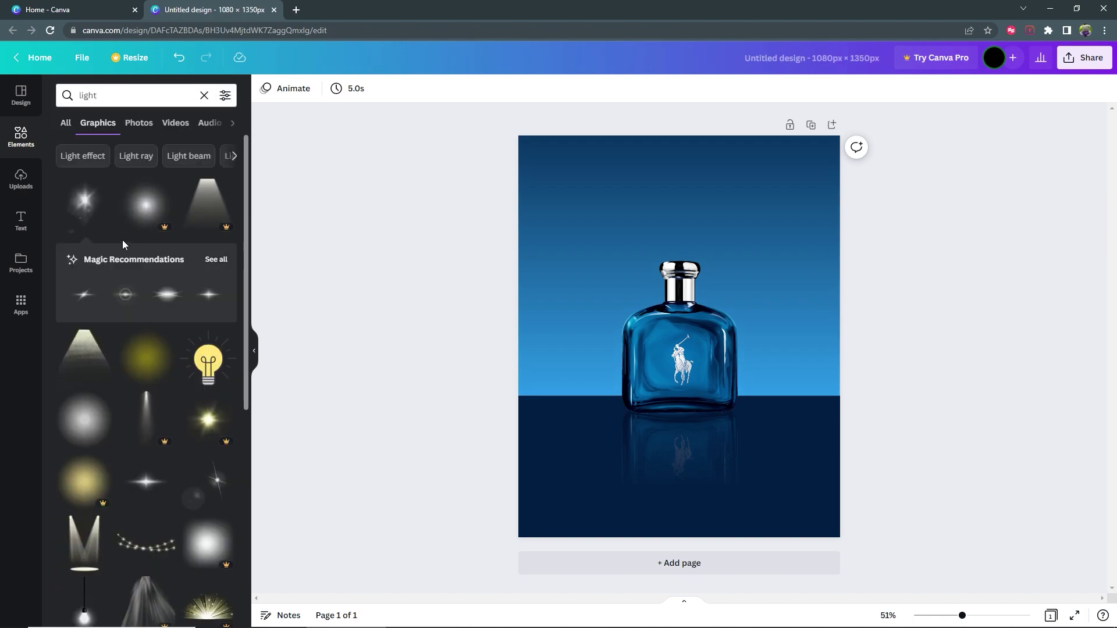
left_click(81, 204)
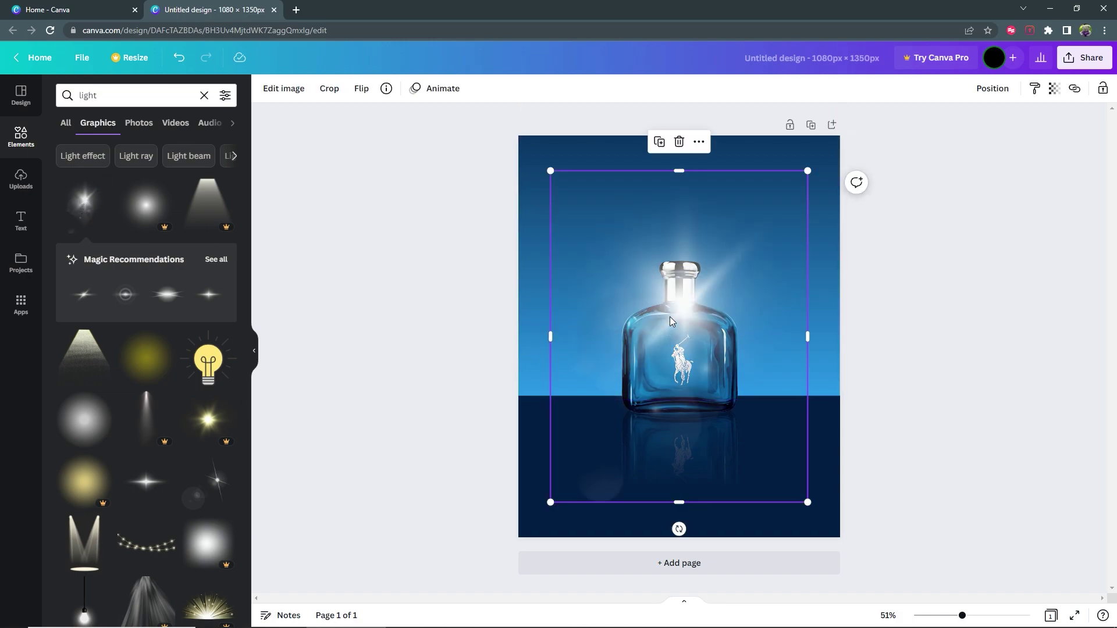
Step: Enlarge the light flare to nearly page size and centre it on the page
left_click_drag(669, 317, 672, 363)
left_click_drag(549, 213, 467, 191)
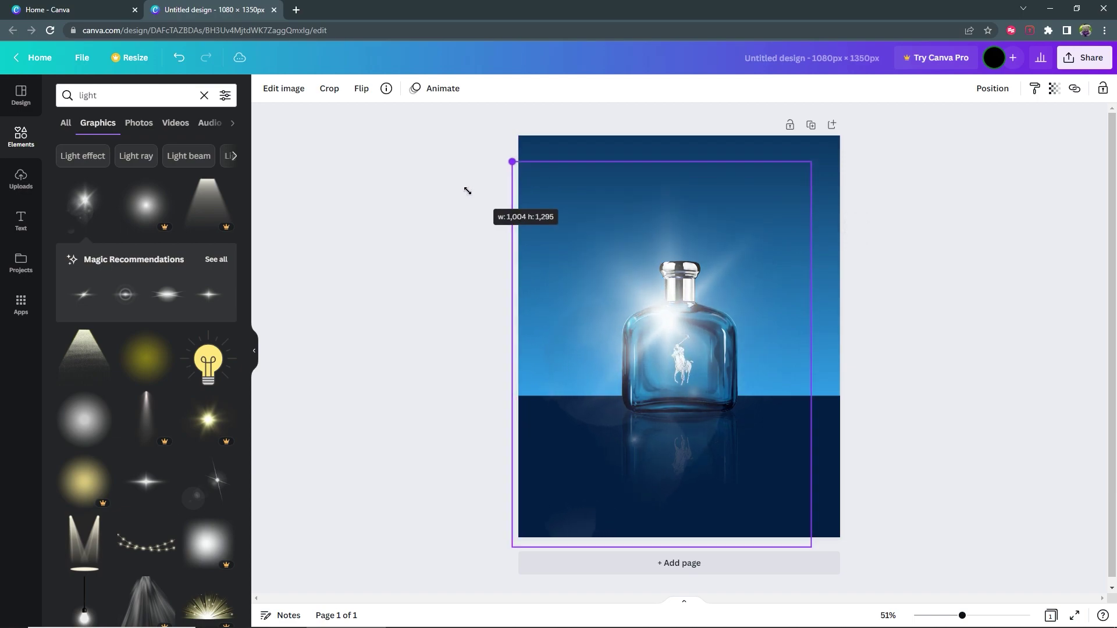
left_click_drag(670, 327, 685, 371)
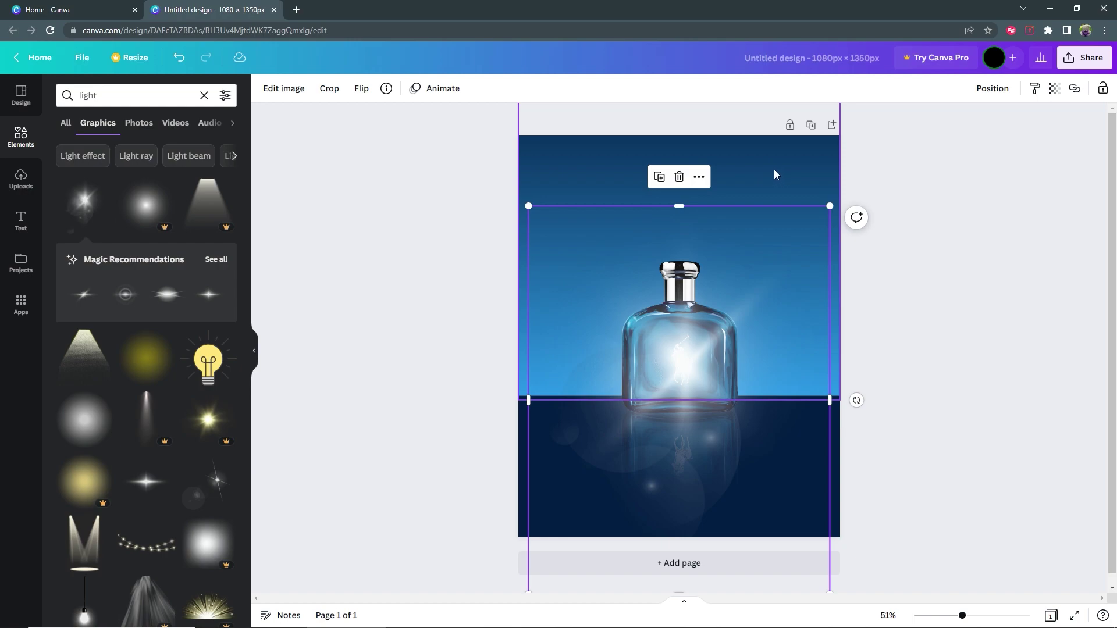
Step: Send the light glow back three layers, behind the reflection and the perfume bottle
right_click(681, 366)
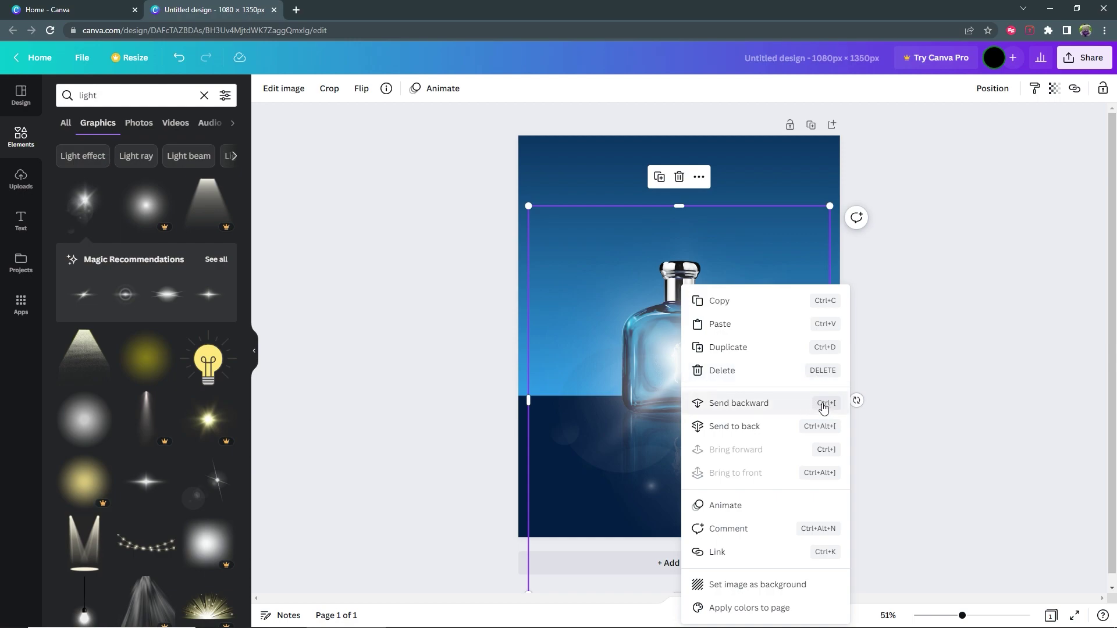
left_click(591, 283)
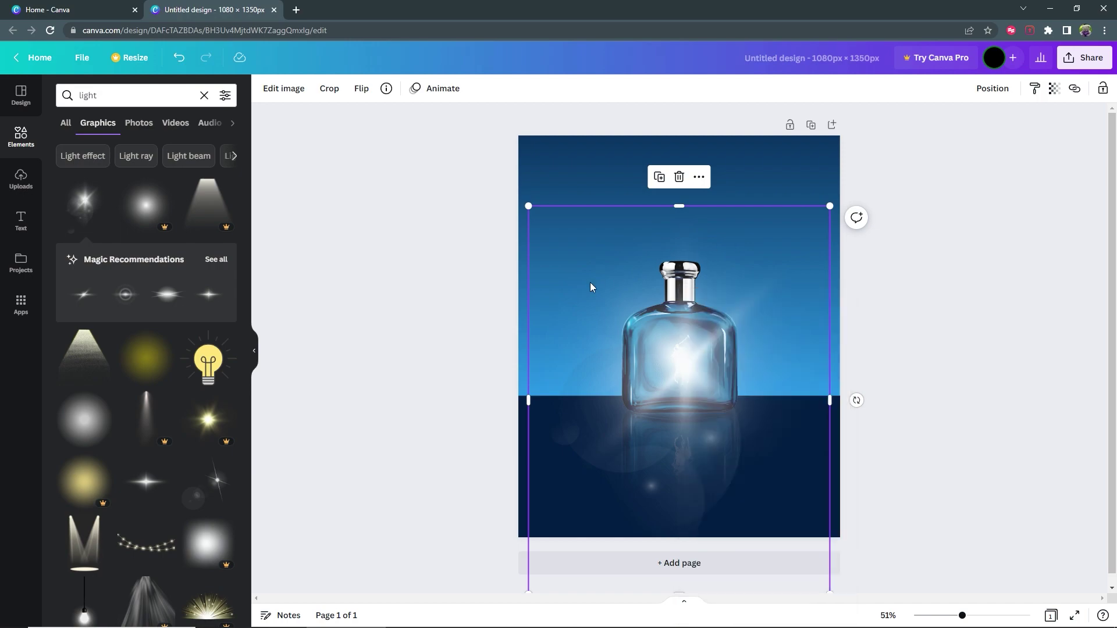
key("ctrl+bracketleft")
key("ctrl+bracketleft")
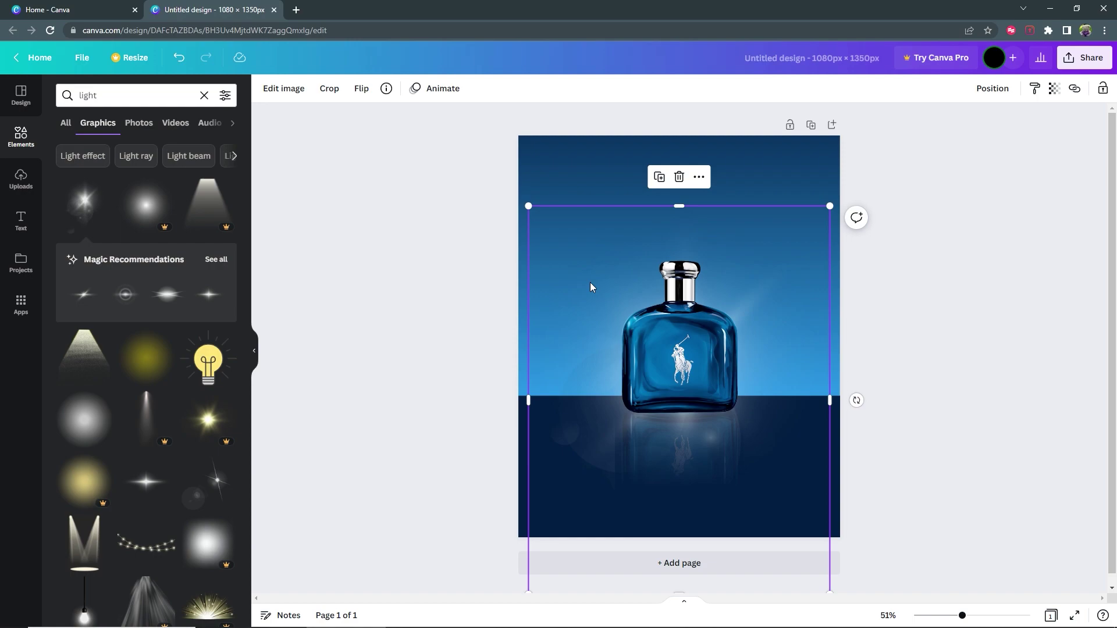
key("ctrl+bracketleft")
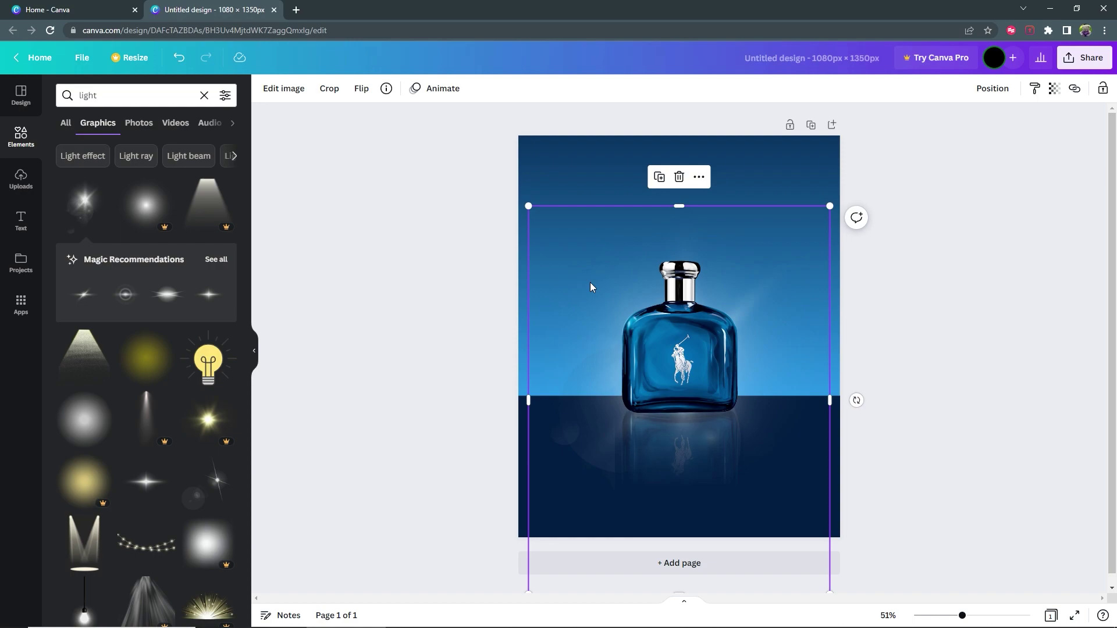
key("ctrl+bracketleft")
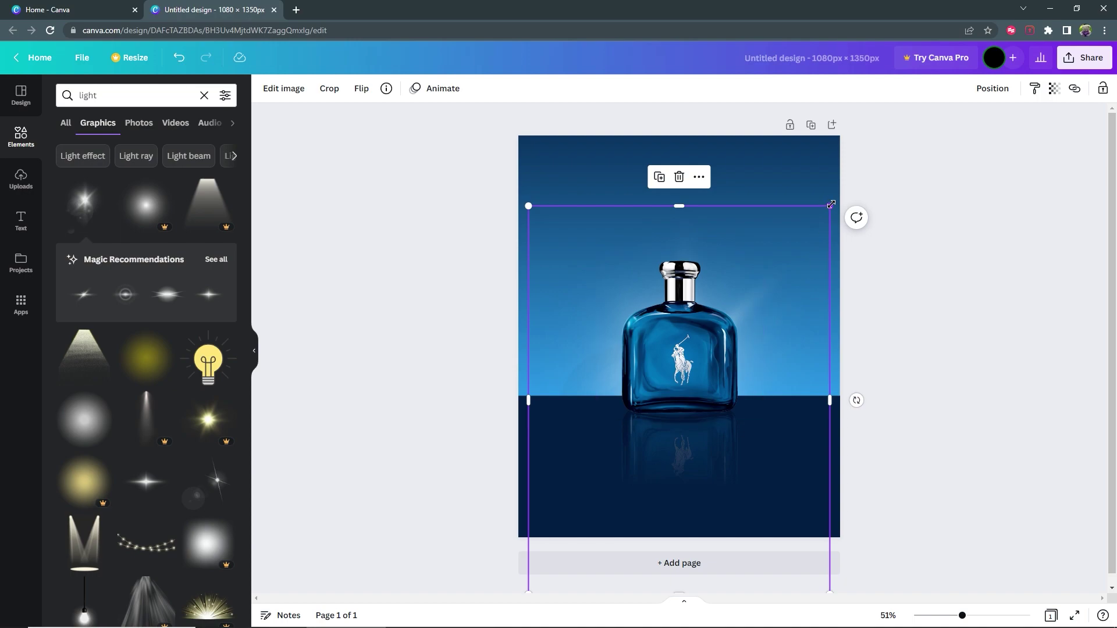
Step: Enlarge the glow toward the upper right, nudge it lower, and apply Blur 65
left_click_drag(829, 206, 848, 182)
left_click_drag(769, 310, 760, 334)
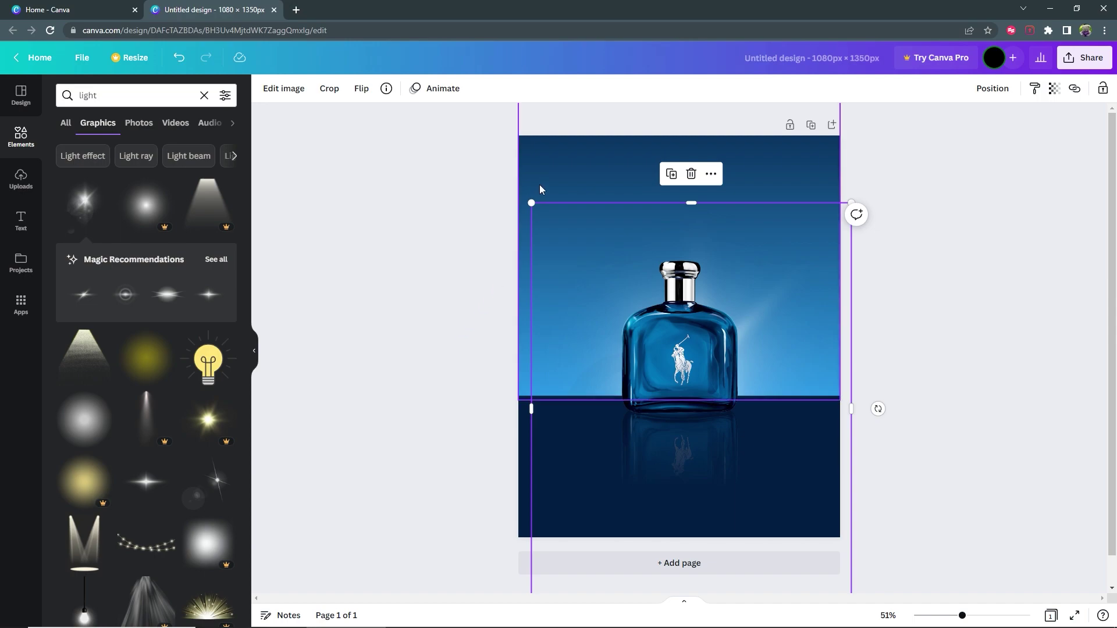
left_click(282, 89)
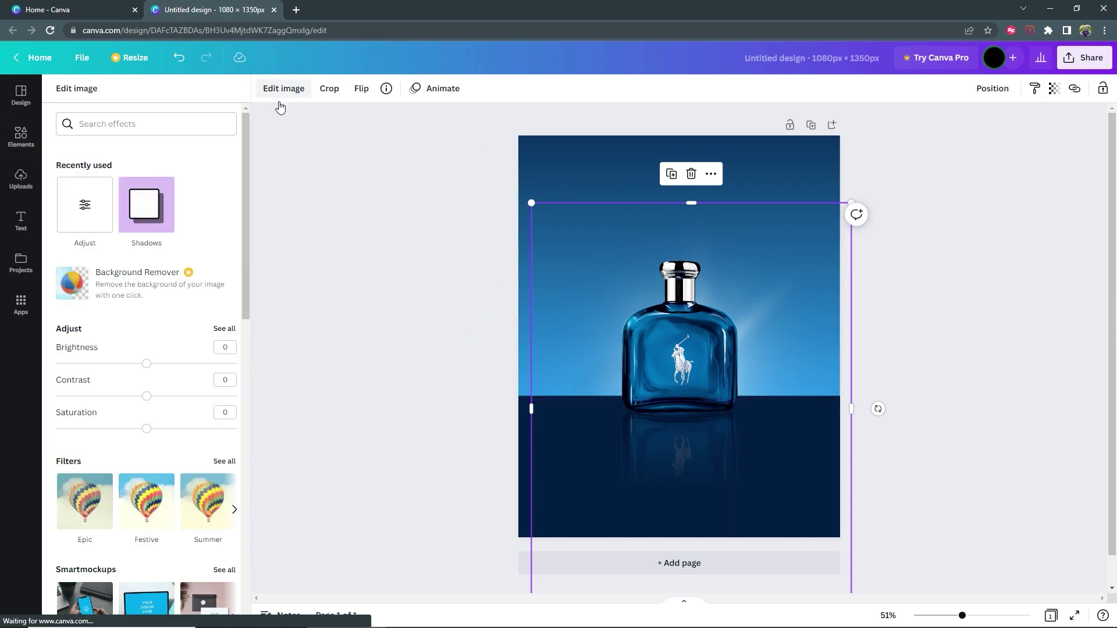
left_click(224, 329)
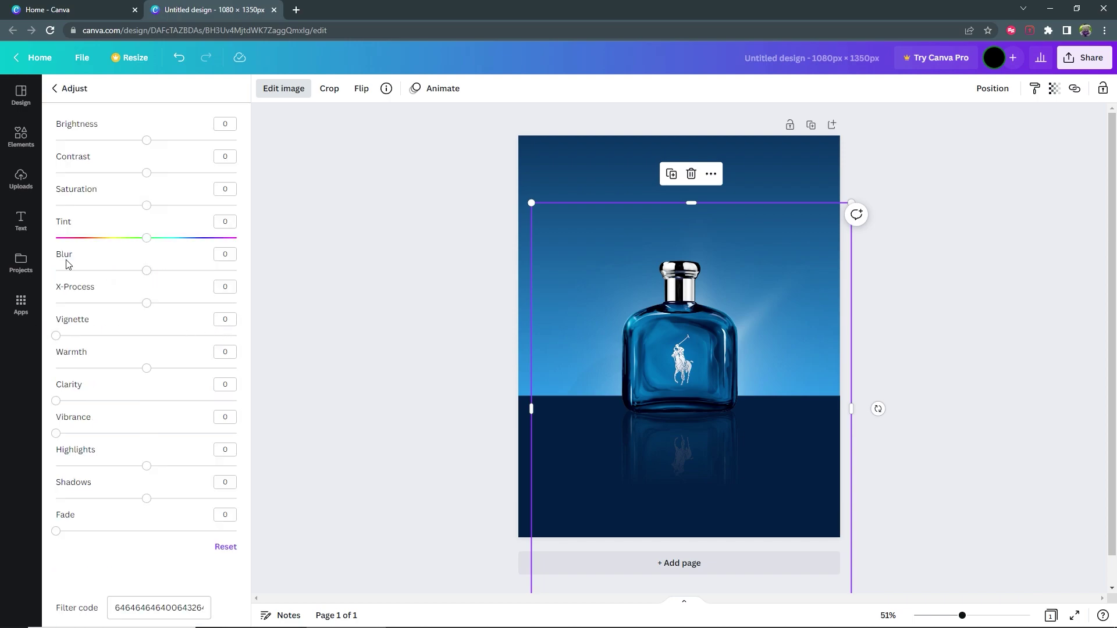
left_click_drag(145, 271, 207, 272)
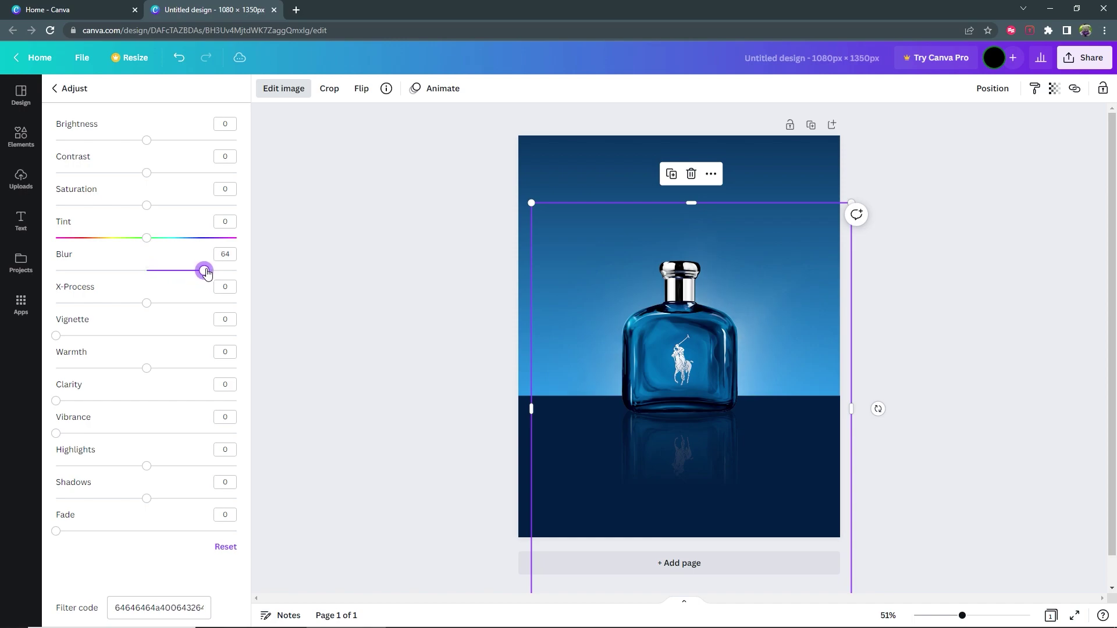
left_click(444, 263)
left_click(489, 263)
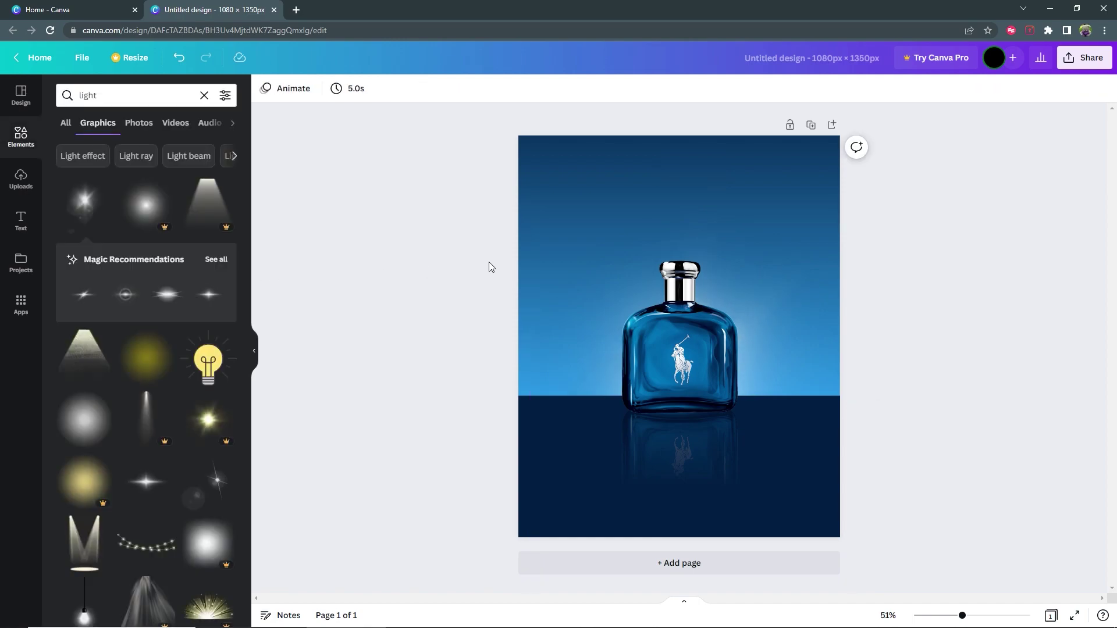